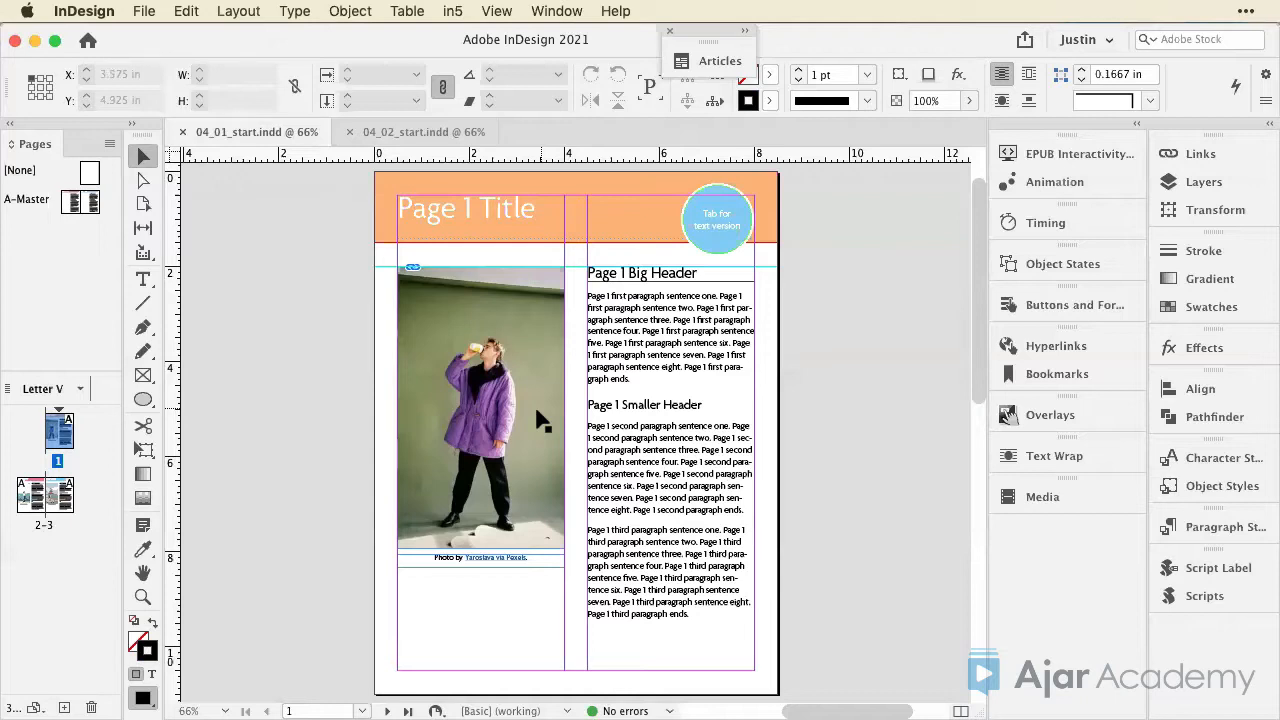
# Step: Switch to Chrome, close the 03_05_end page, and open index.html from the flipbook_output folder of 04_01
pyautogui.scroll(-10, 540, 420)
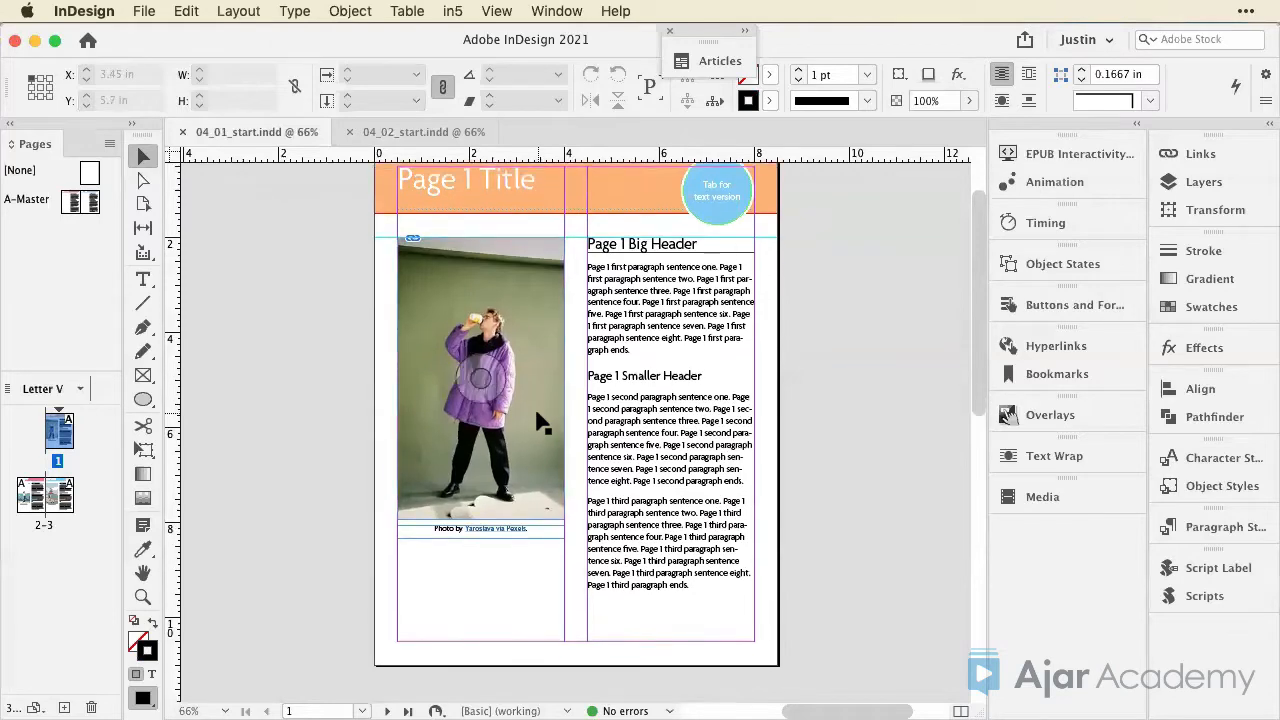
pyautogui.scroll(10, 540, 420)
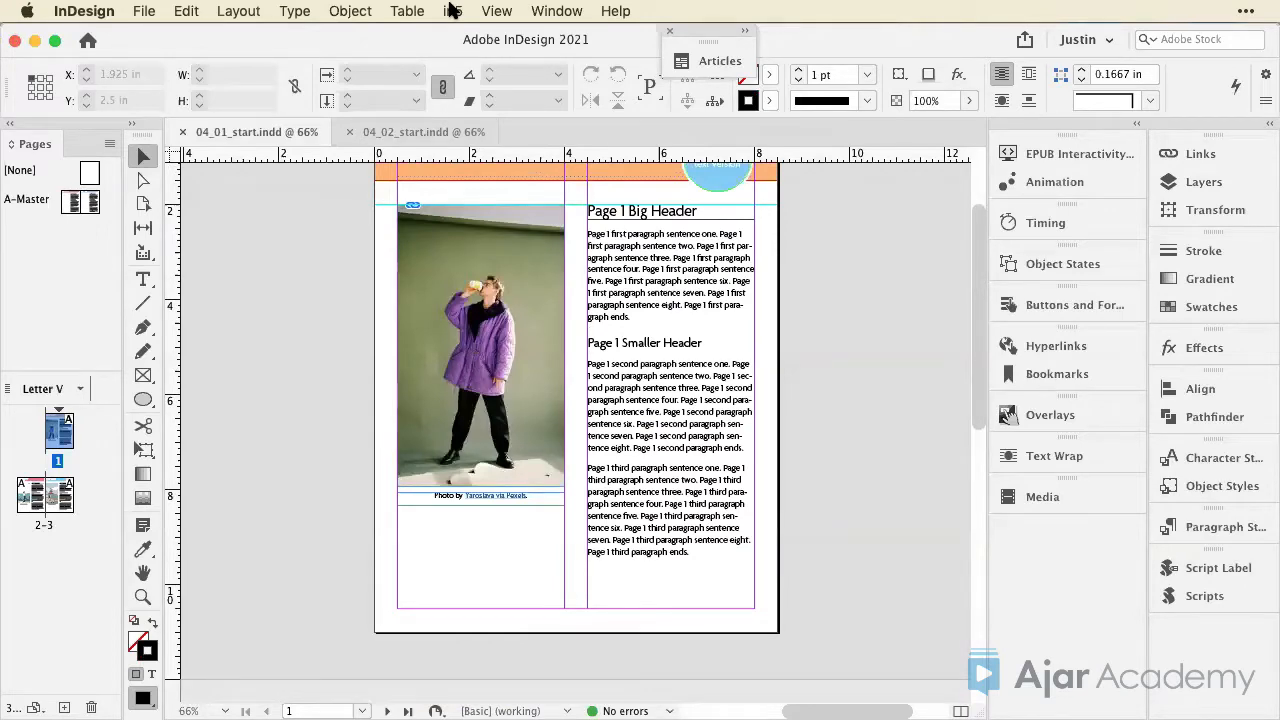
pyautogui.press('super+Tab')
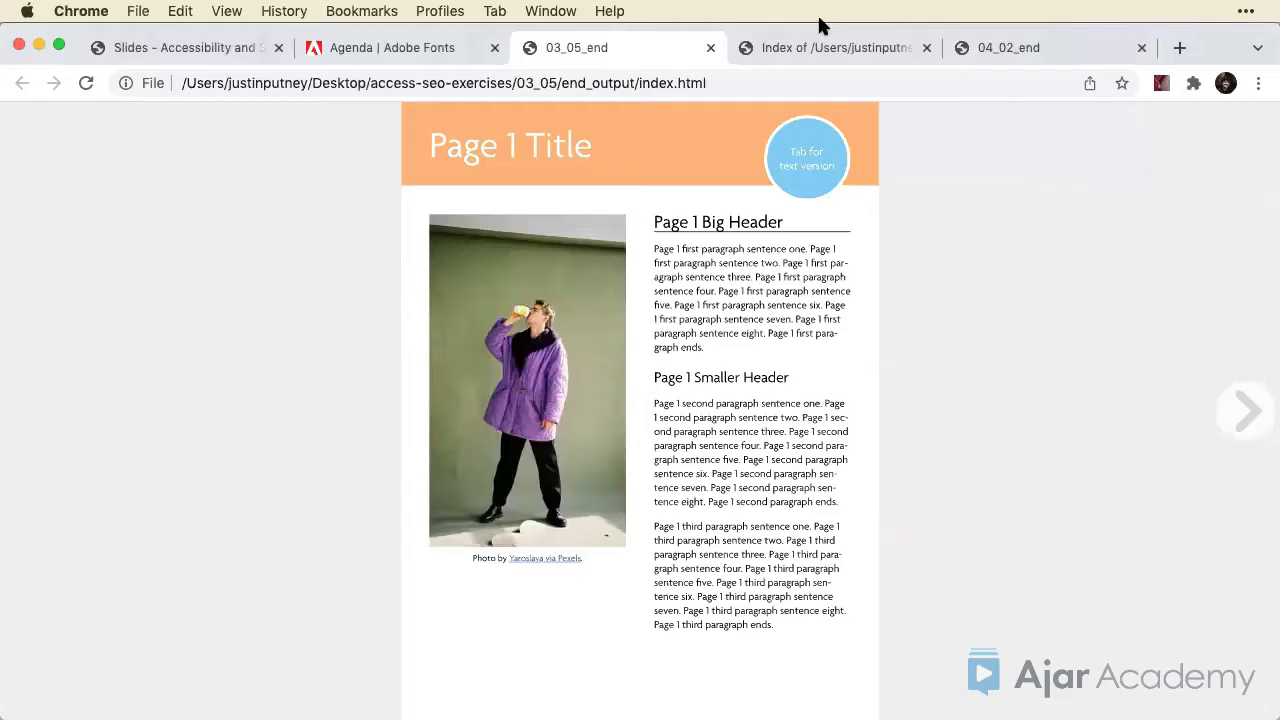
pyautogui.click(711, 48)
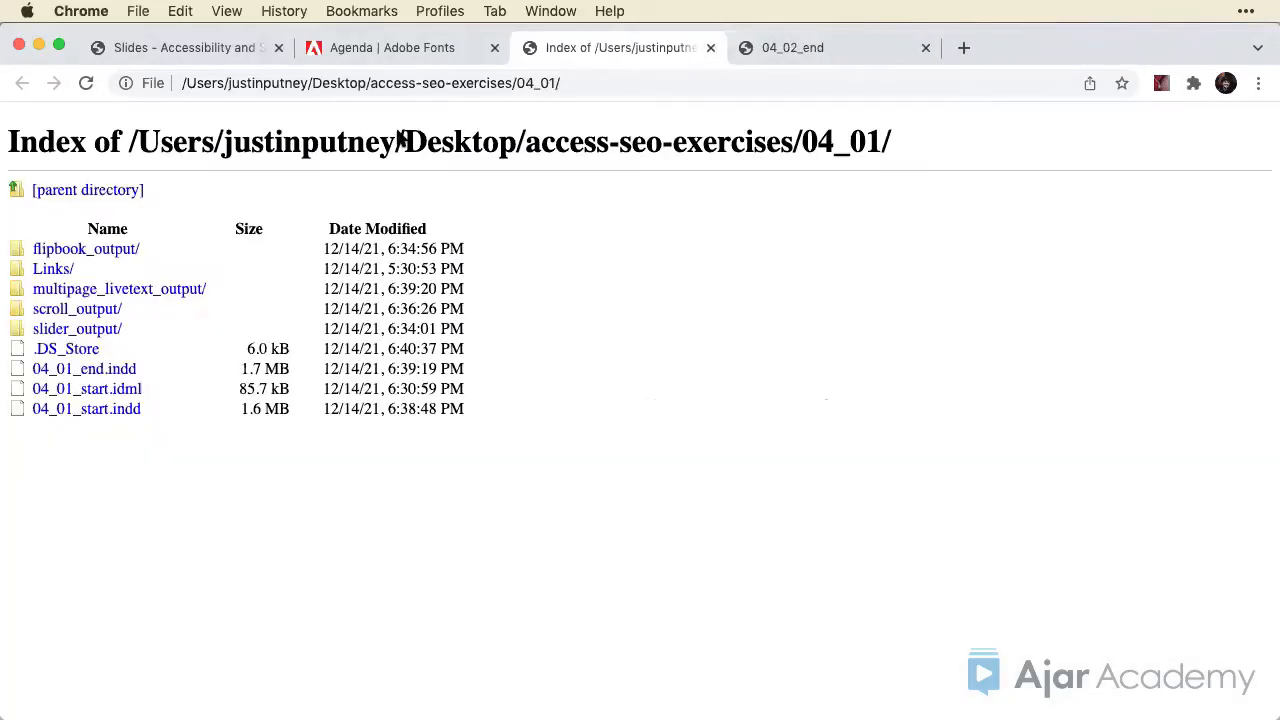
pyautogui.click(113, 253)
pyautogui.click(69, 277)
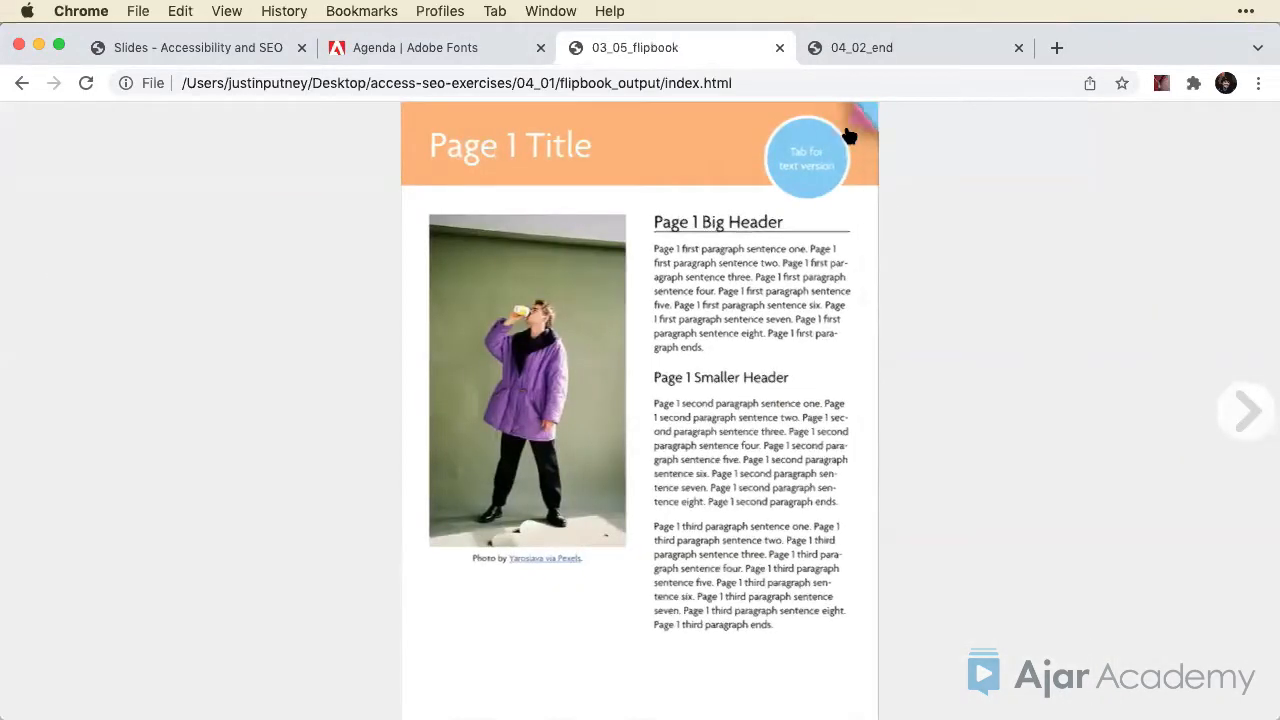
# Step: Turn the flipbook's pages forward and back between page 1 and the page 2–3 spread, using page peel and arrow navigation
pyautogui.click(845, 127)
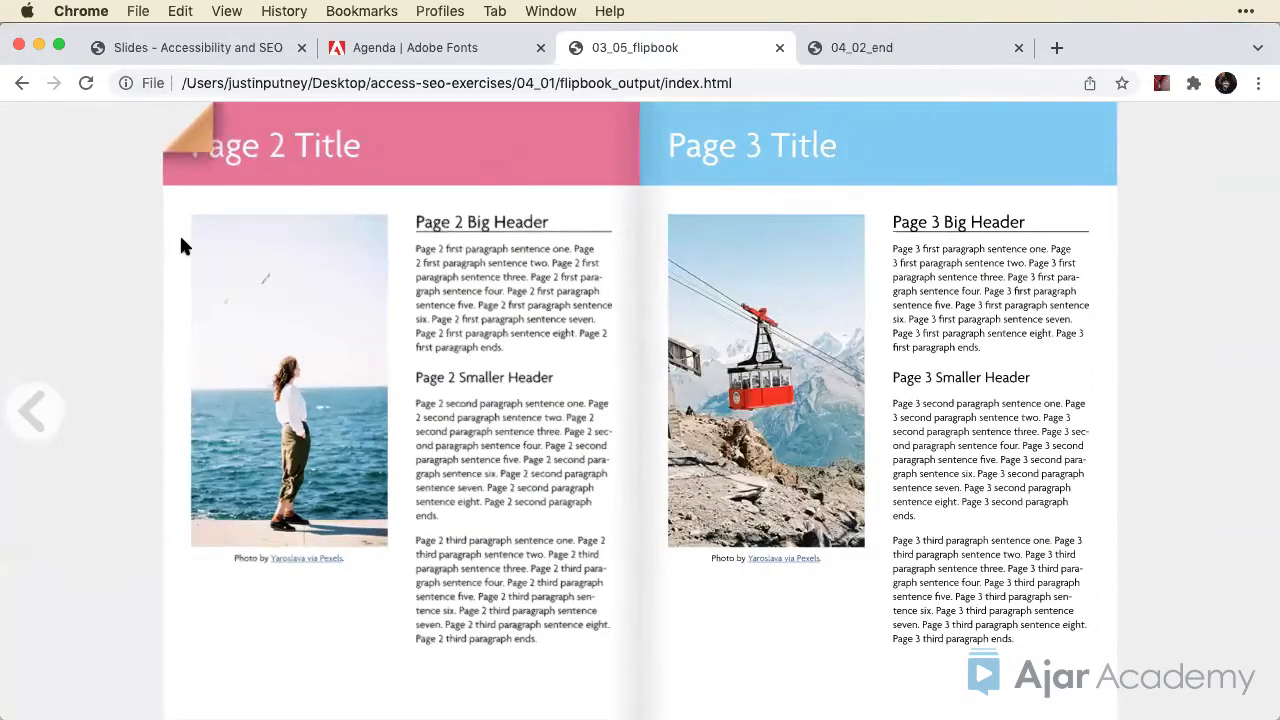
pyautogui.click(33, 422)
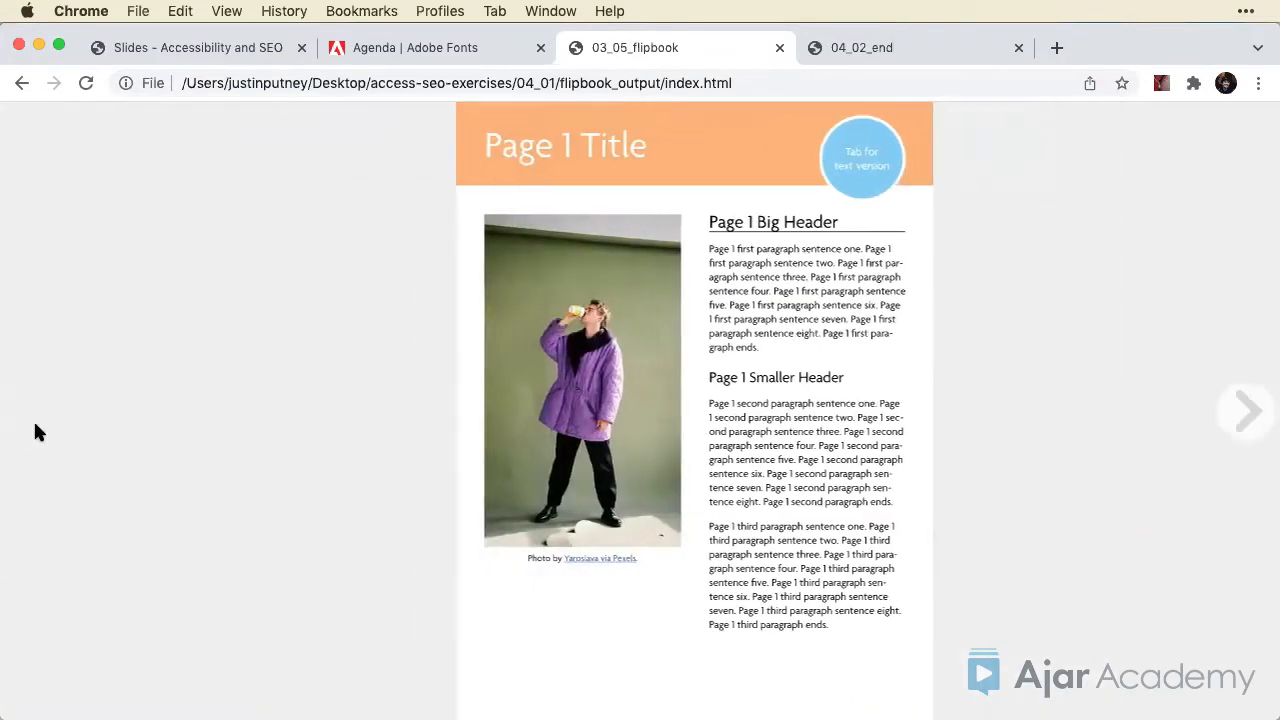
pyautogui.click(1246, 420)
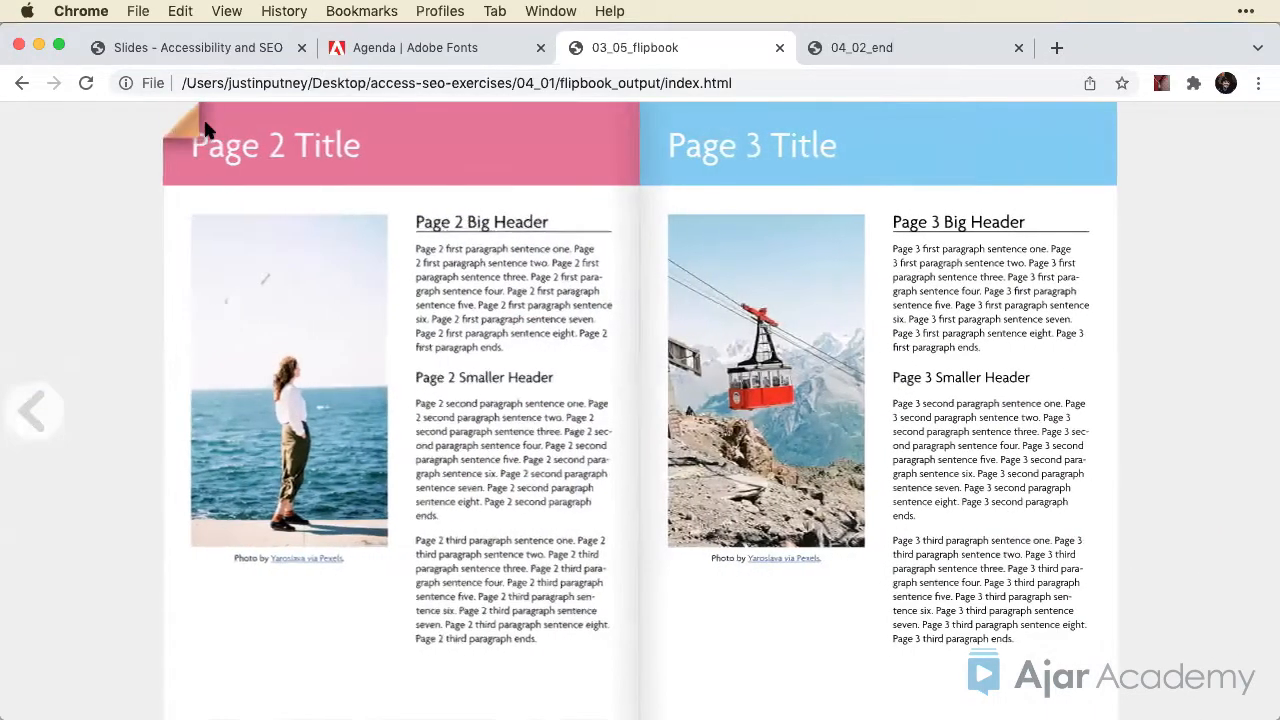
pyautogui.moveTo(205, 128); pyautogui.dragTo(1077, 197)
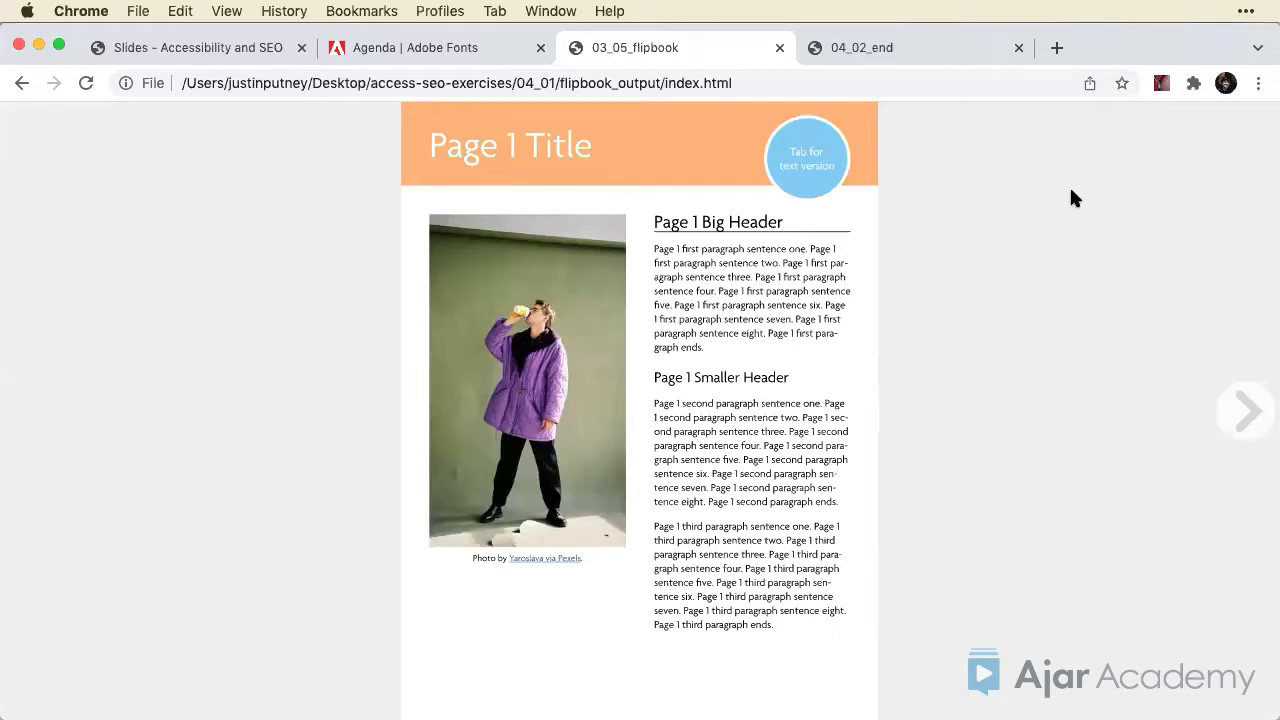
# Step: Inspect the HTML wrappers around page 1 of the flipbook, try its page peel, and close the developer tools
pyautogui.rightClick(647, 208)
pyautogui.click(755, 466)
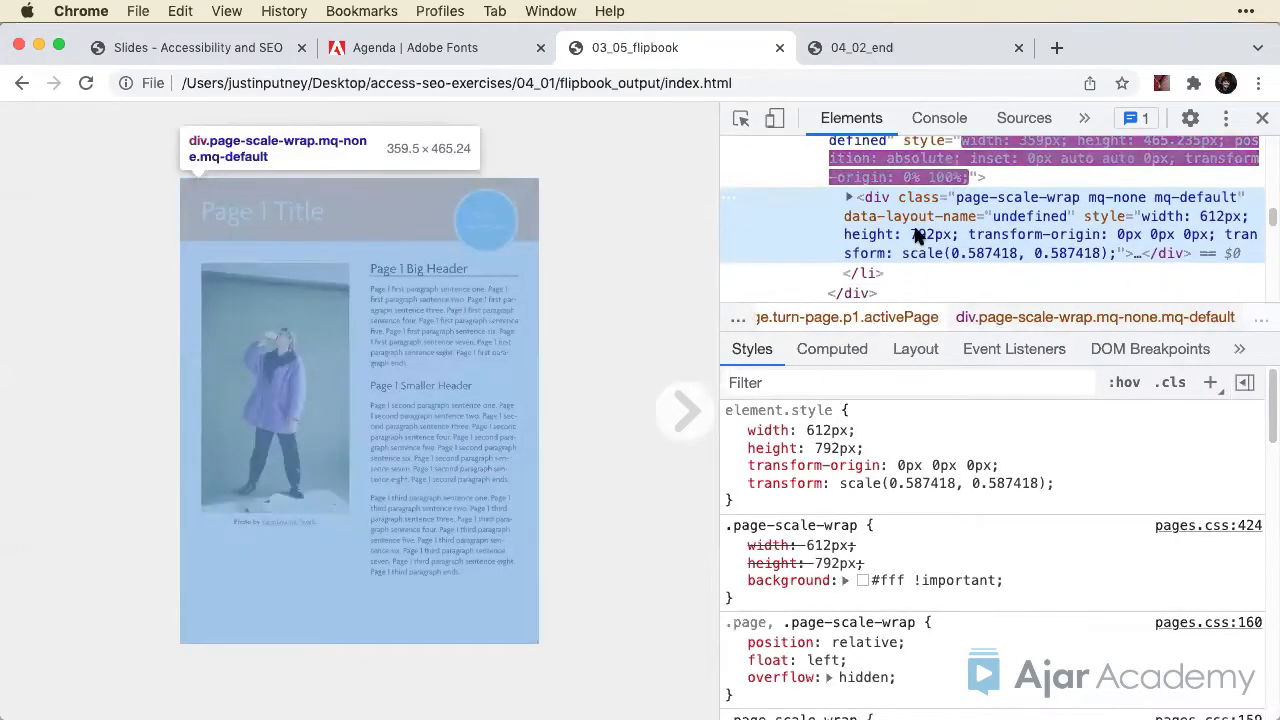
pyautogui.scroll(3, 870, 230)
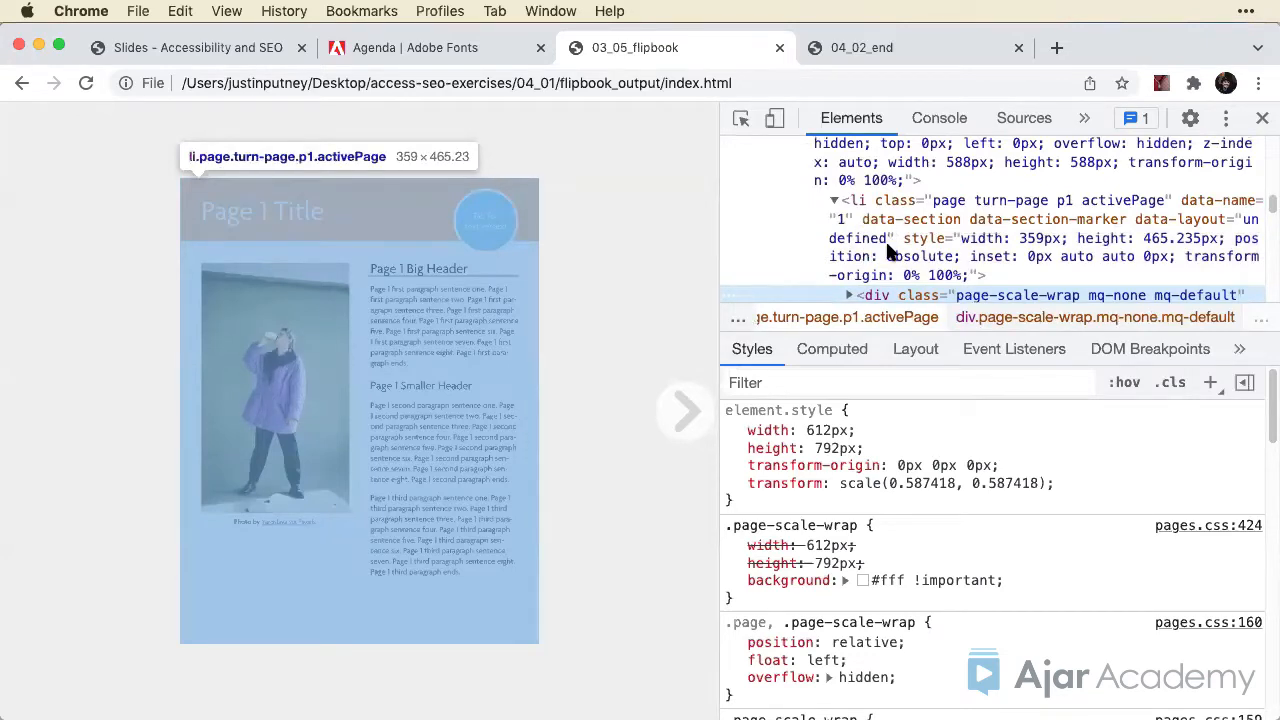
pyautogui.scroll(1, 887, 251)
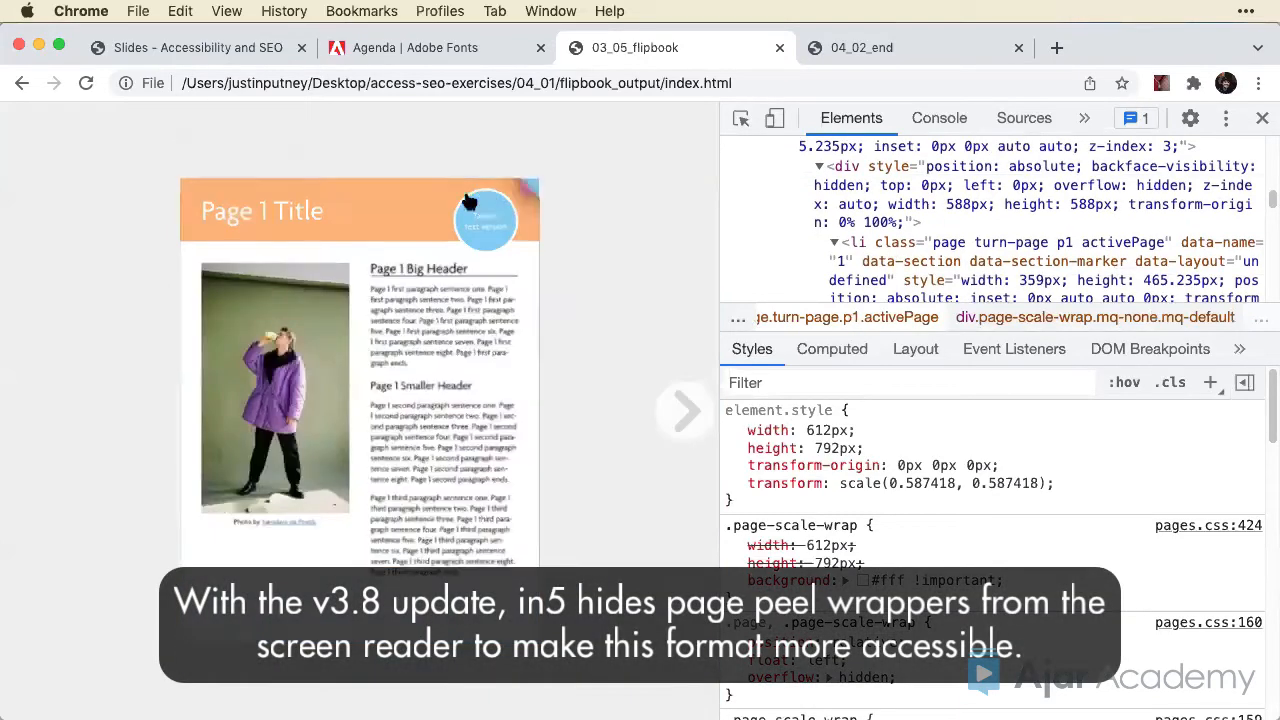
pyautogui.moveTo(471, 197); pyautogui.dragTo(309, 358)
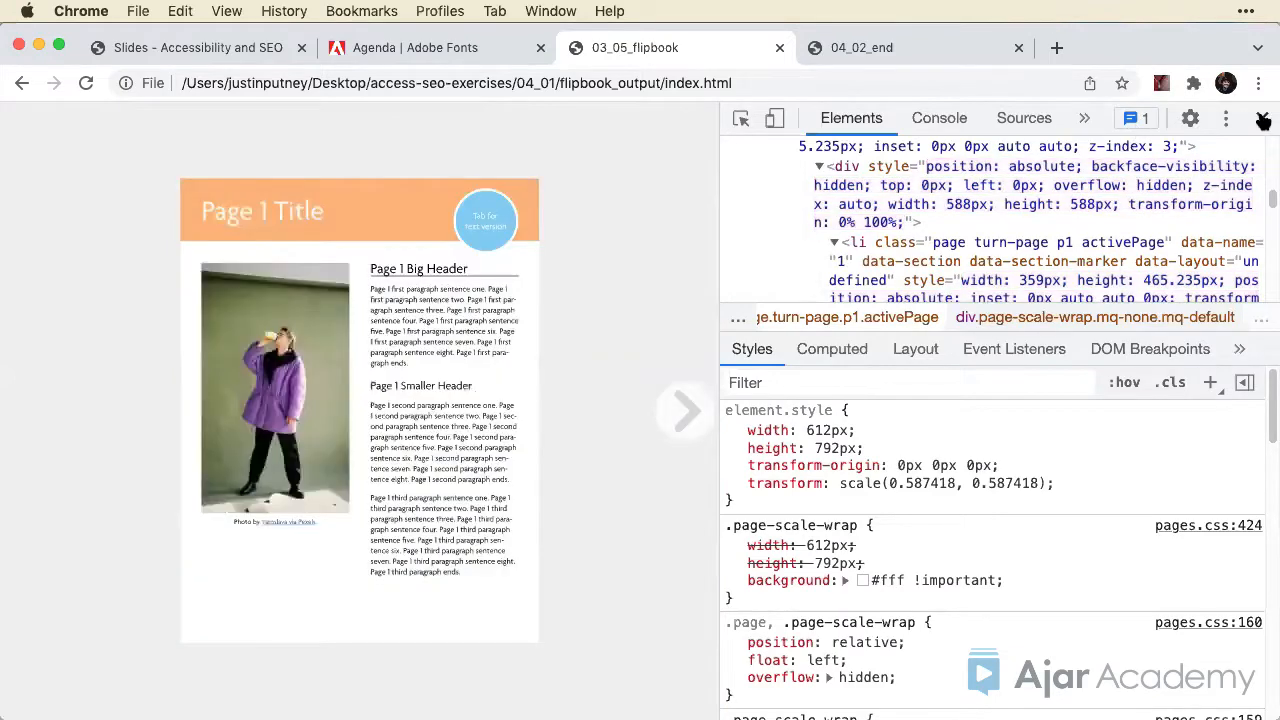
pyautogui.click(1263, 120)
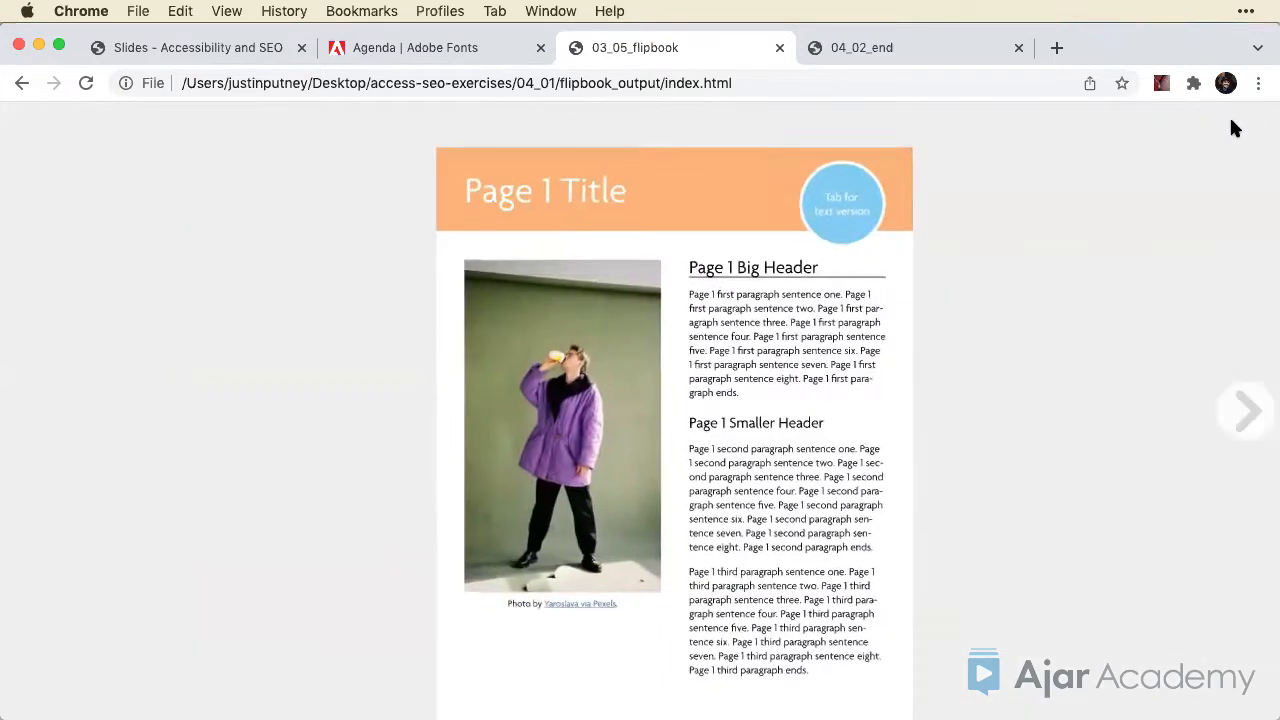
pyautogui.moveTo(870, 120)
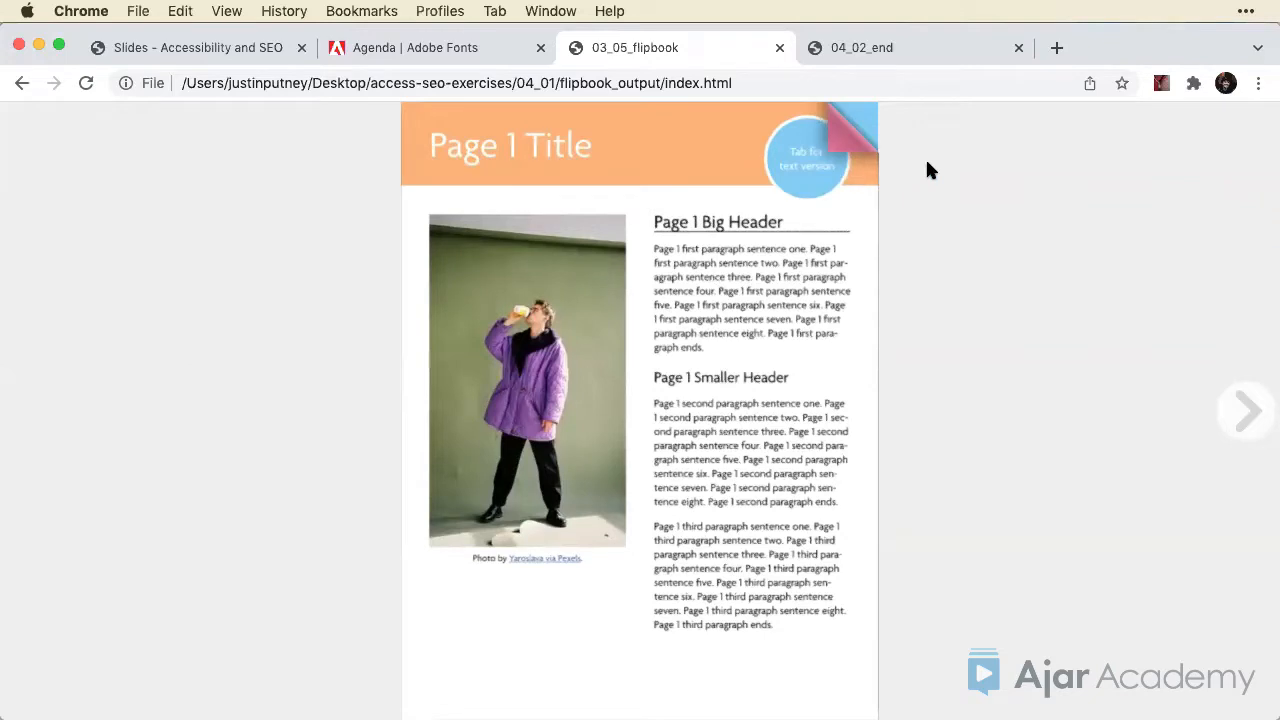
# Step: Switch to InDesign, set the in5 HTML5 export's page format to Flipbook with Page Peel, and show the Advanced export settings
pyautogui.press('super+Tab')
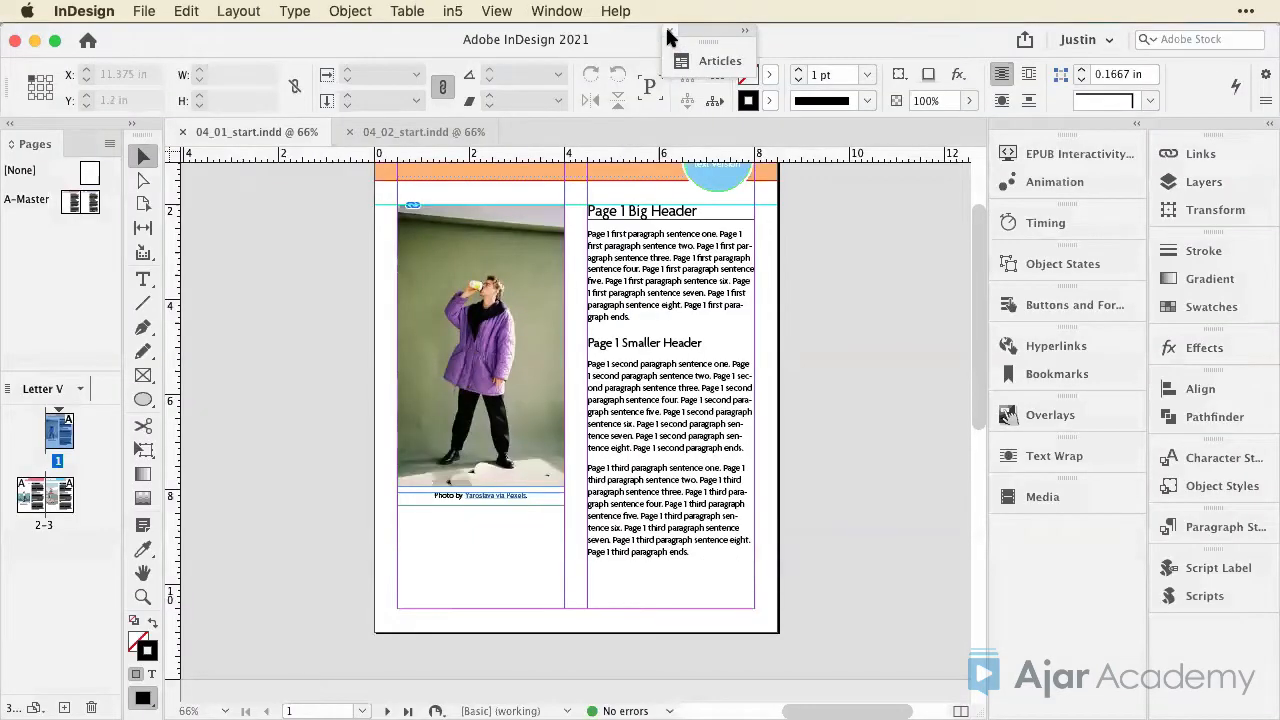
pyautogui.click(456, 13)
pyautogui.click(466, 56)
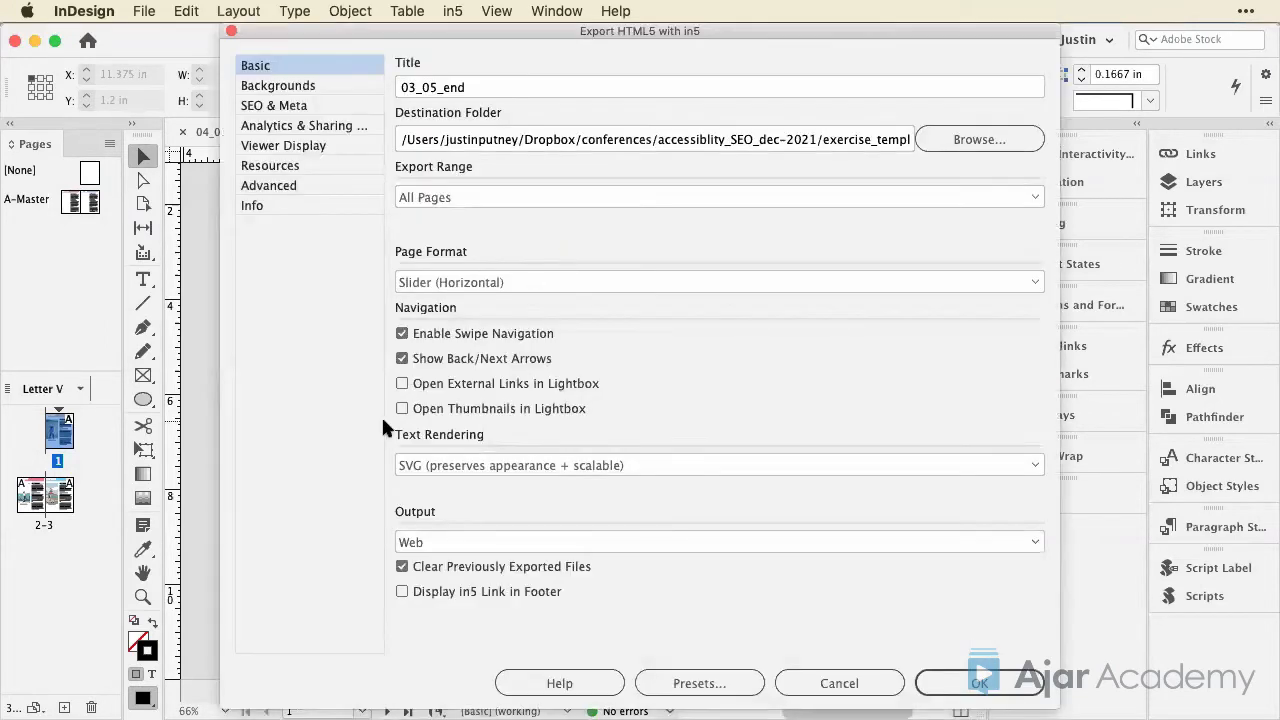
pyautogui.click(543, 281)
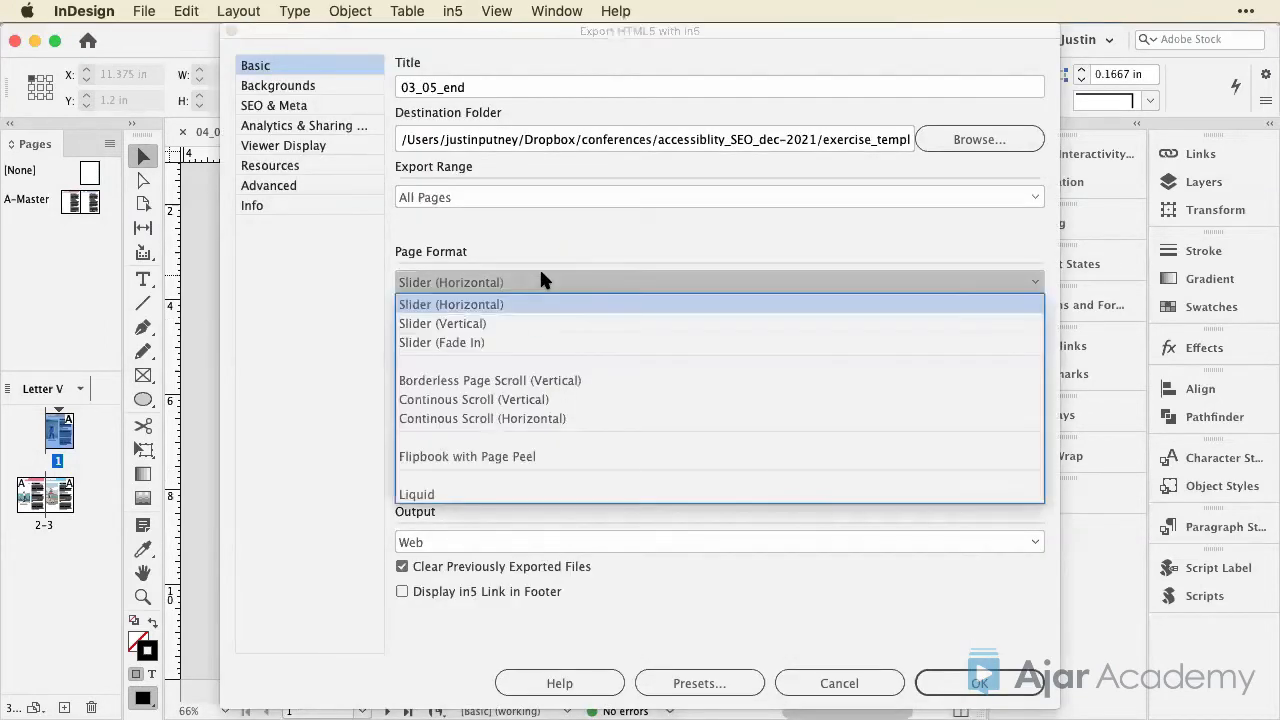
pyautogui.click(515, 454)
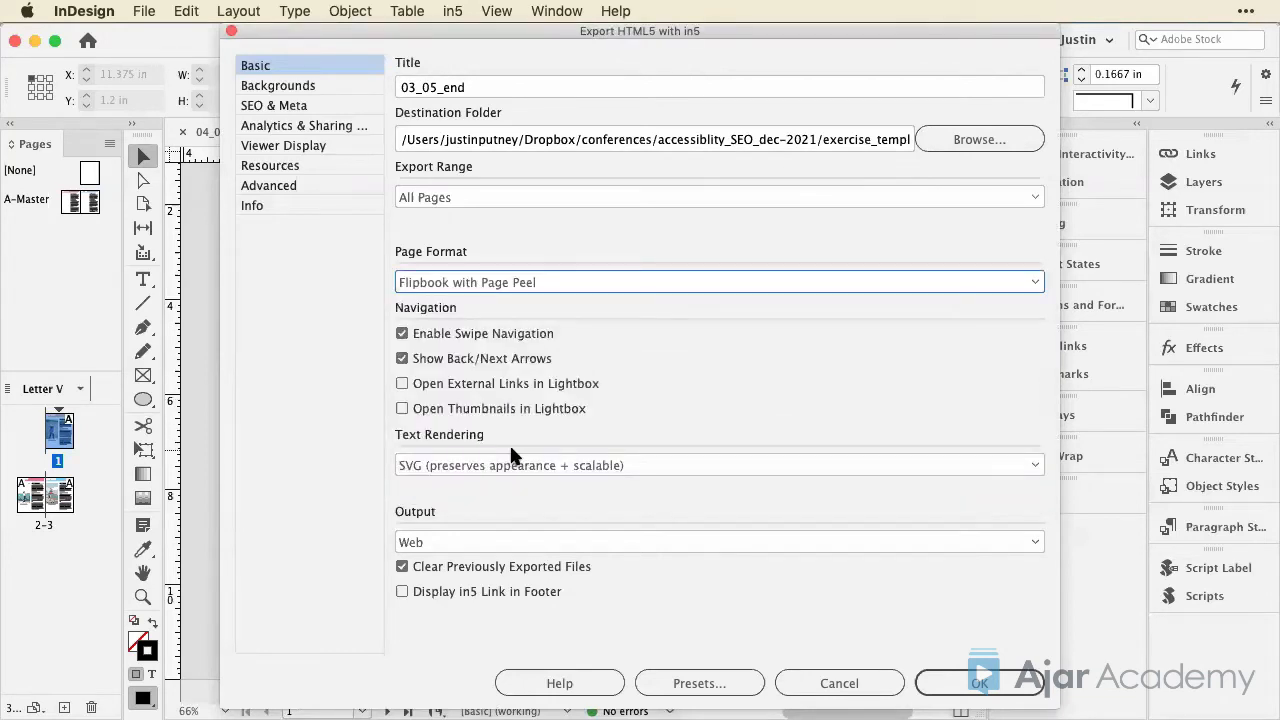
pyautogui.click(322, 184)
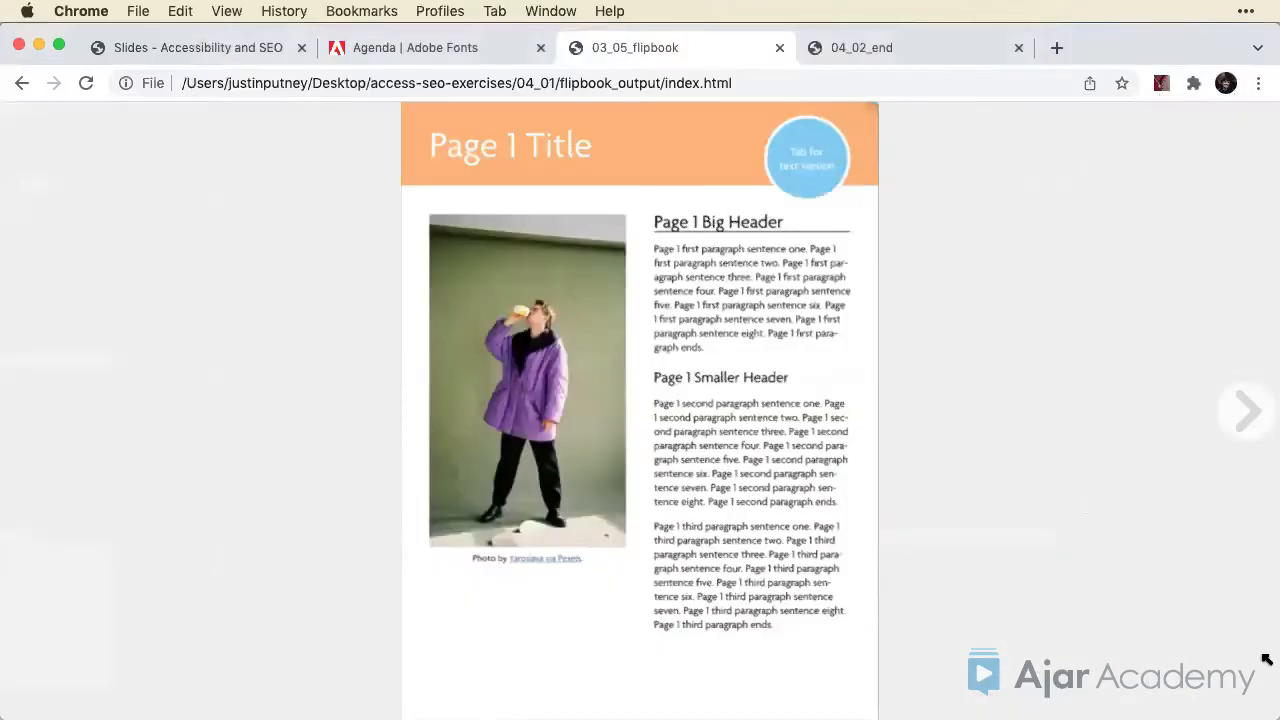
# Step: Switch to Chrome, return to the 04_01 folder listing, and open index.html from the scroll_output folder
pyautogui.moveTo(1263, 689)
pyautogui.mouseDown()
pyautogui.moveTo(1077, 420)
pyautogui.moveTo(1050, 262)
pyautogui.moveTo(1268, 706)
pyautogui.mouseUp()
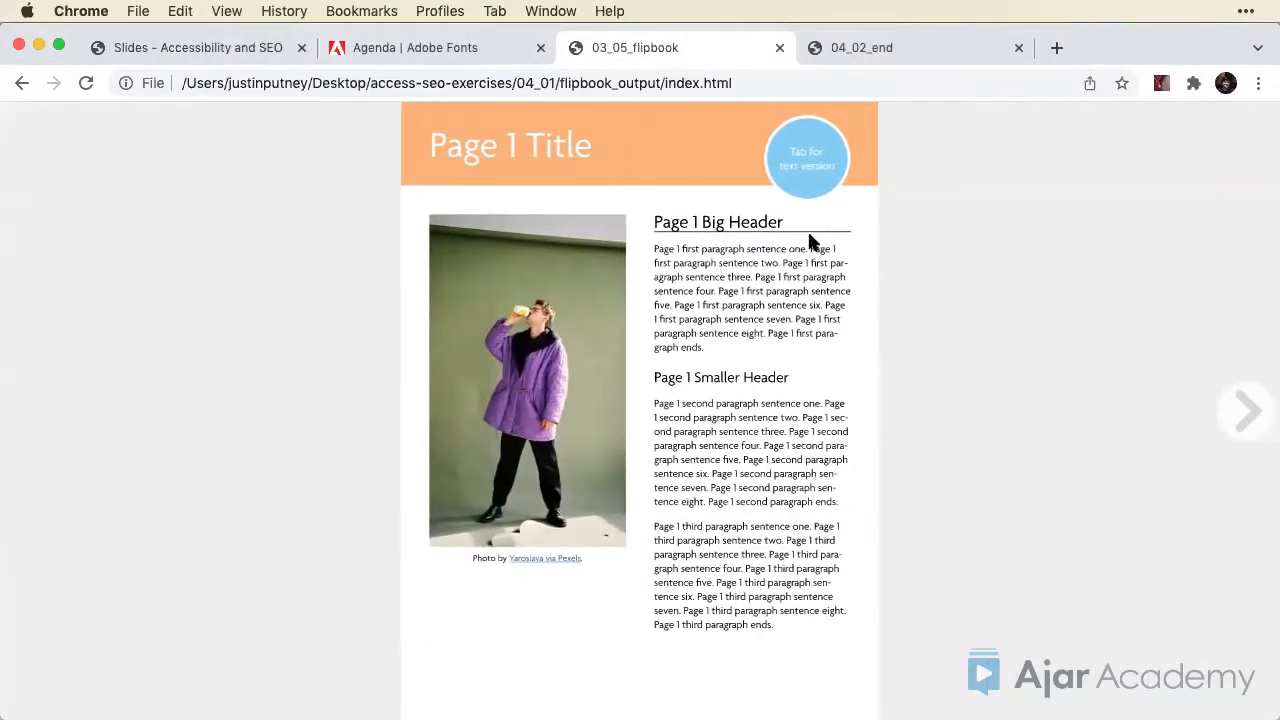
pyautogui.click(23, 84)
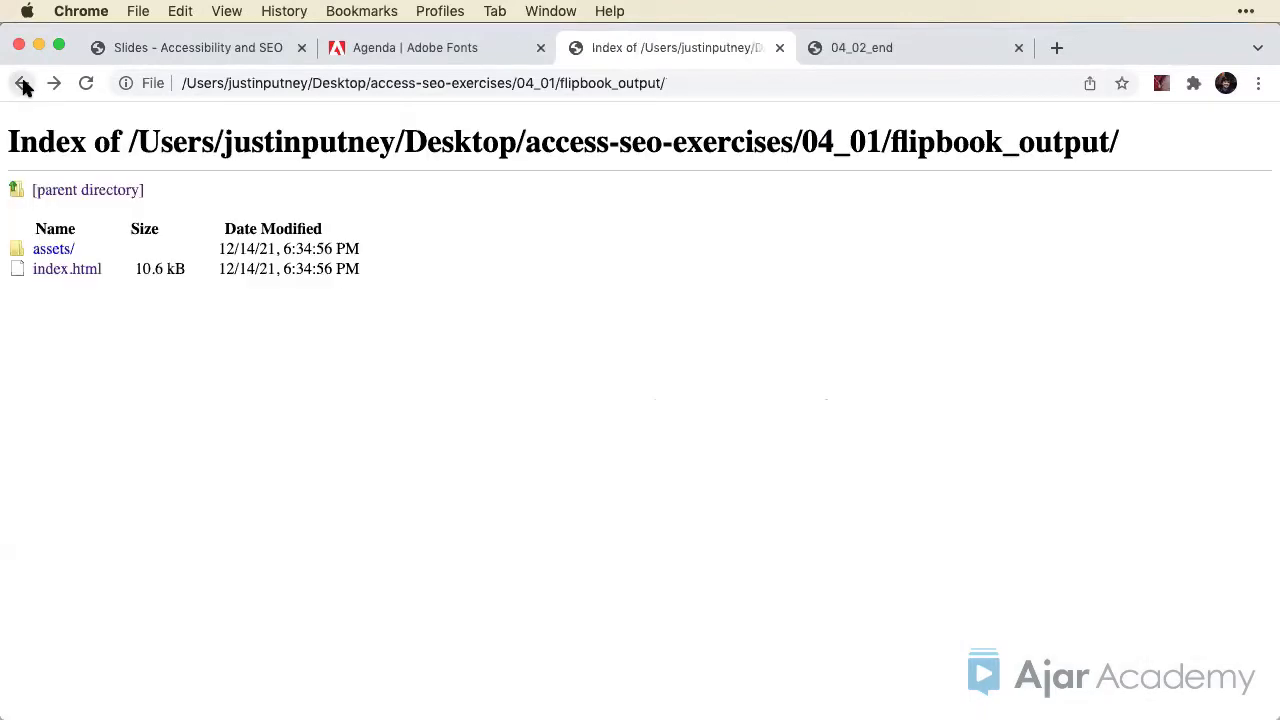
pyautogui.click(24, 85)
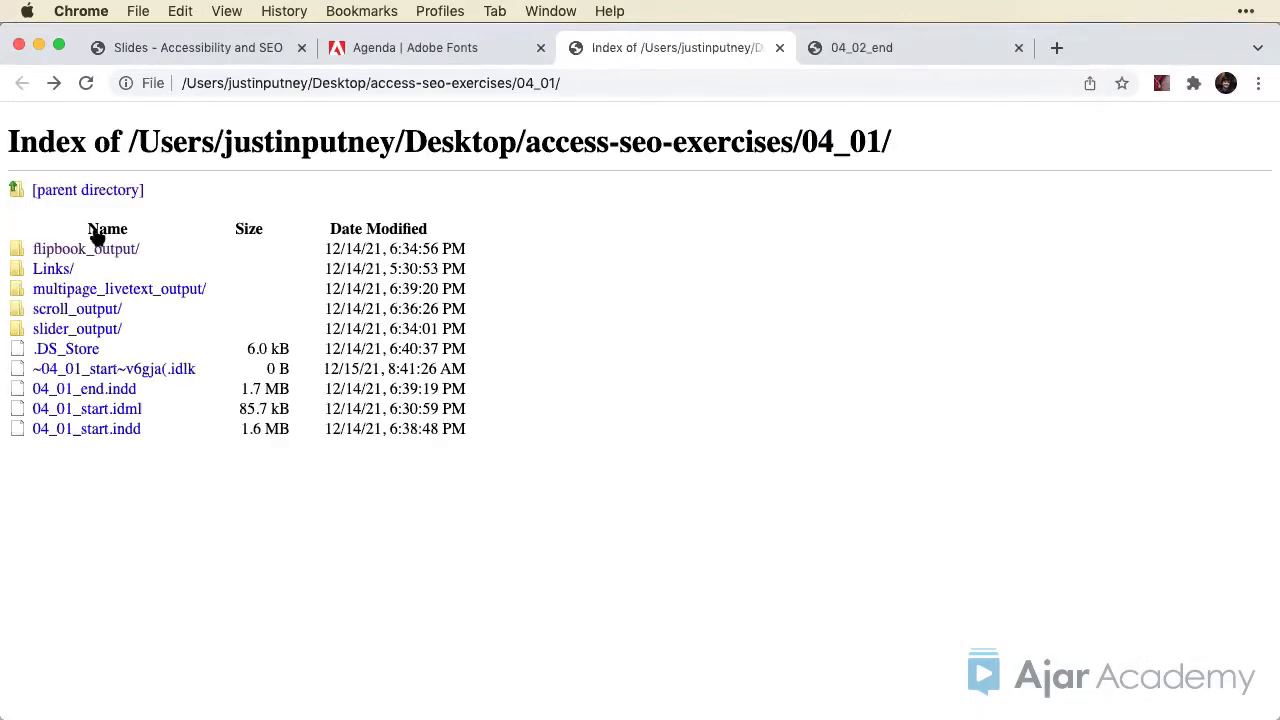
pyautogui.click(105, 311)
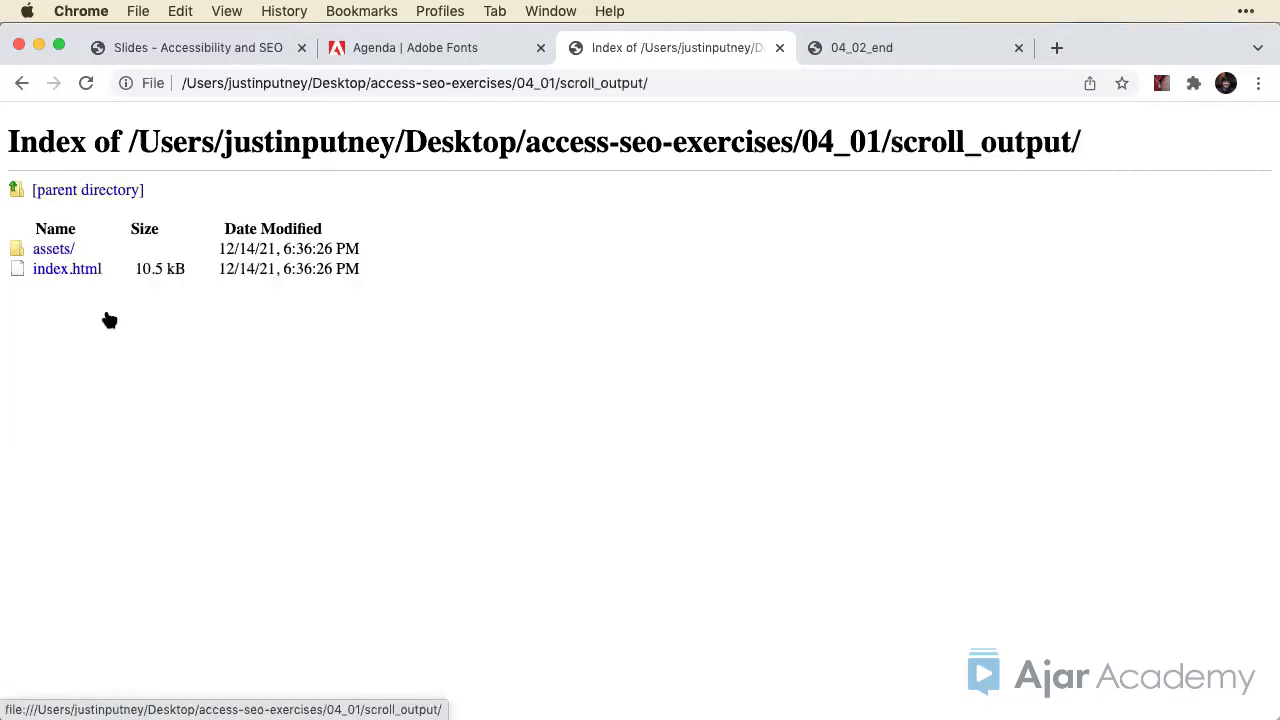
pyautogui.click(68, 272)
# Step: Examine how pages 1 to 3 follow one another in the continuous vertical scroll output
pyautogui.scroll(-3, 1003, 315)
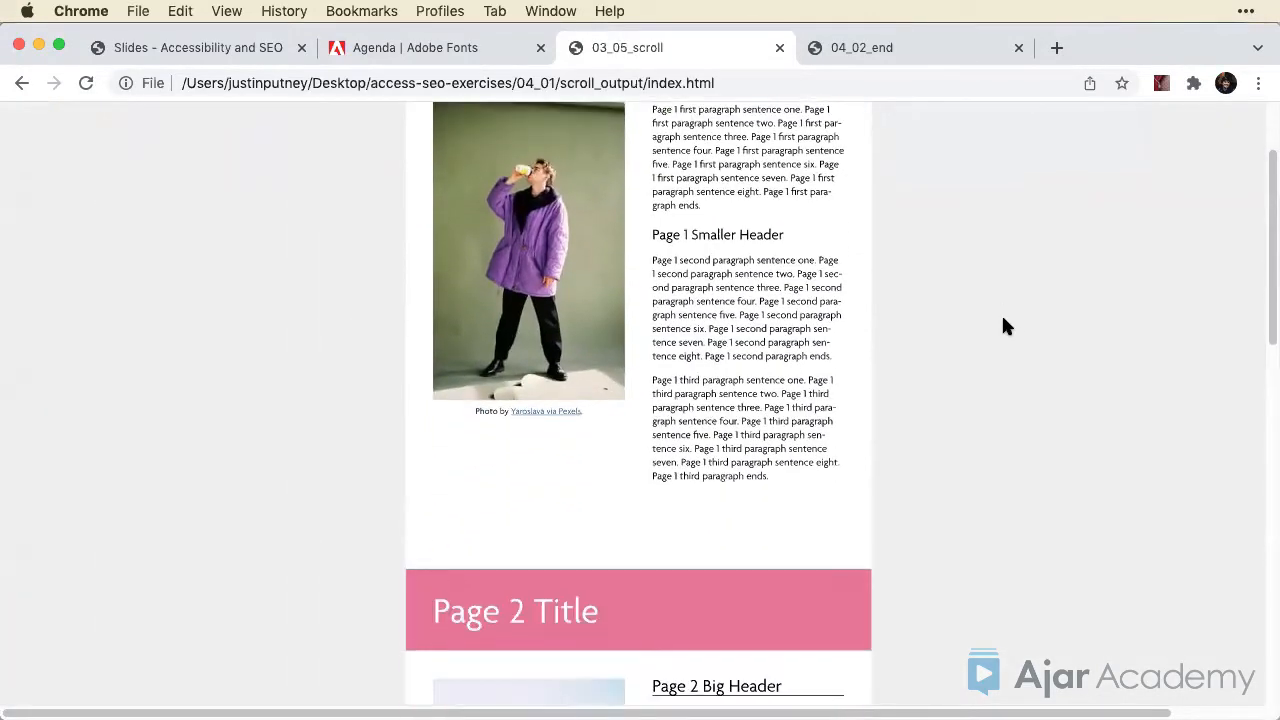
pyautogui.scroll(-5, 1001, 313)
pyautogui.scroll(-2, 1003, 319)
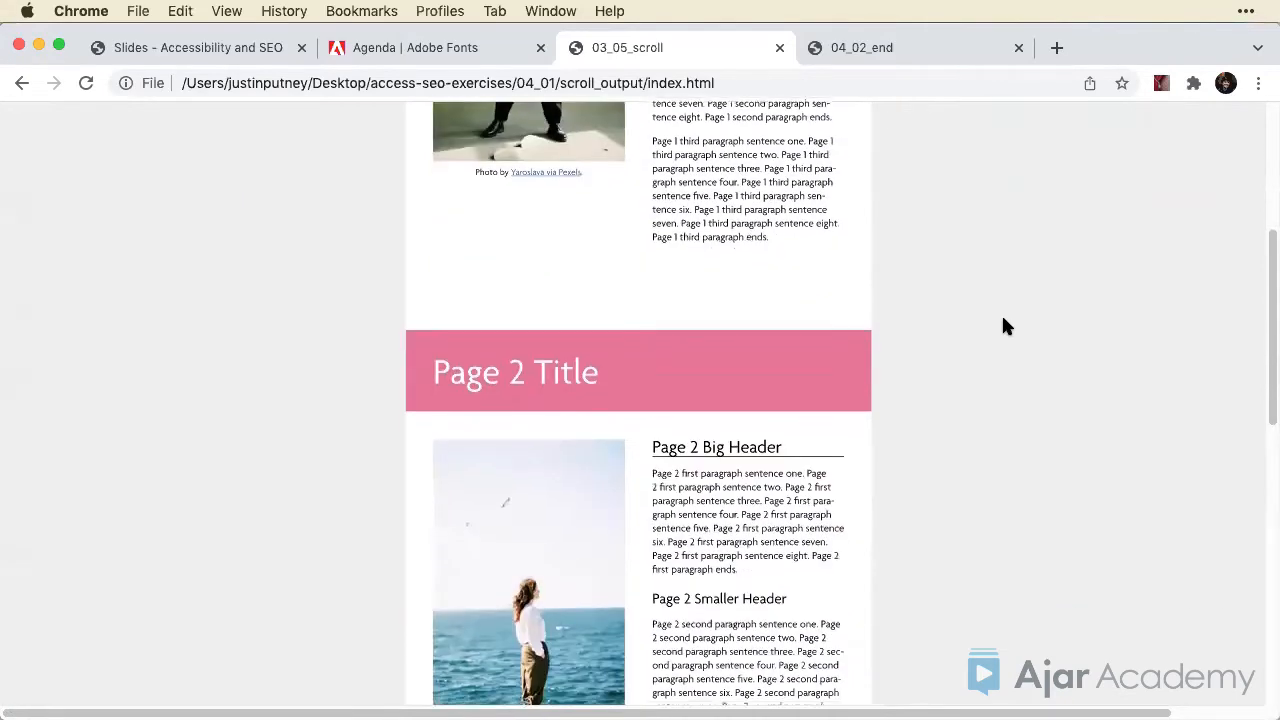
pyautogui.scroll(2, 1003, 319)
pyautogui.scroll(5, 1005, 325)
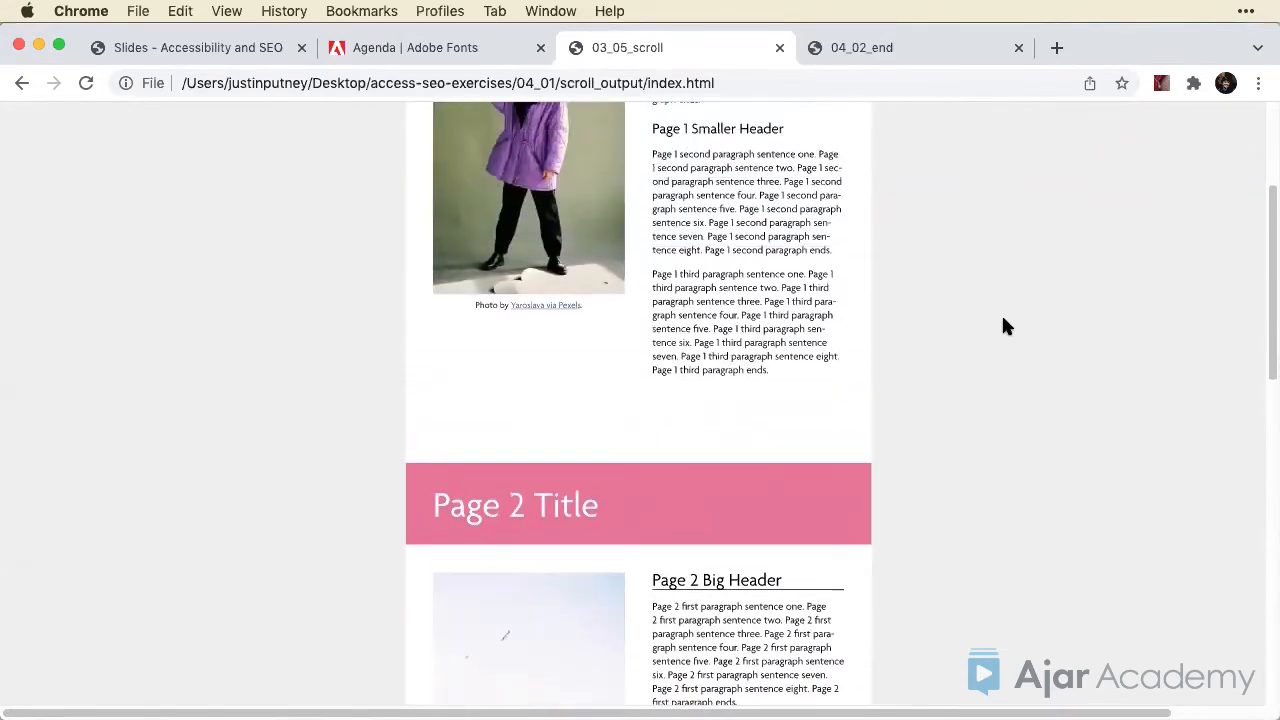
pyautogui.scroll(-5, 1005, 325)
pyautogui.scroll(-8, 1005, 325)
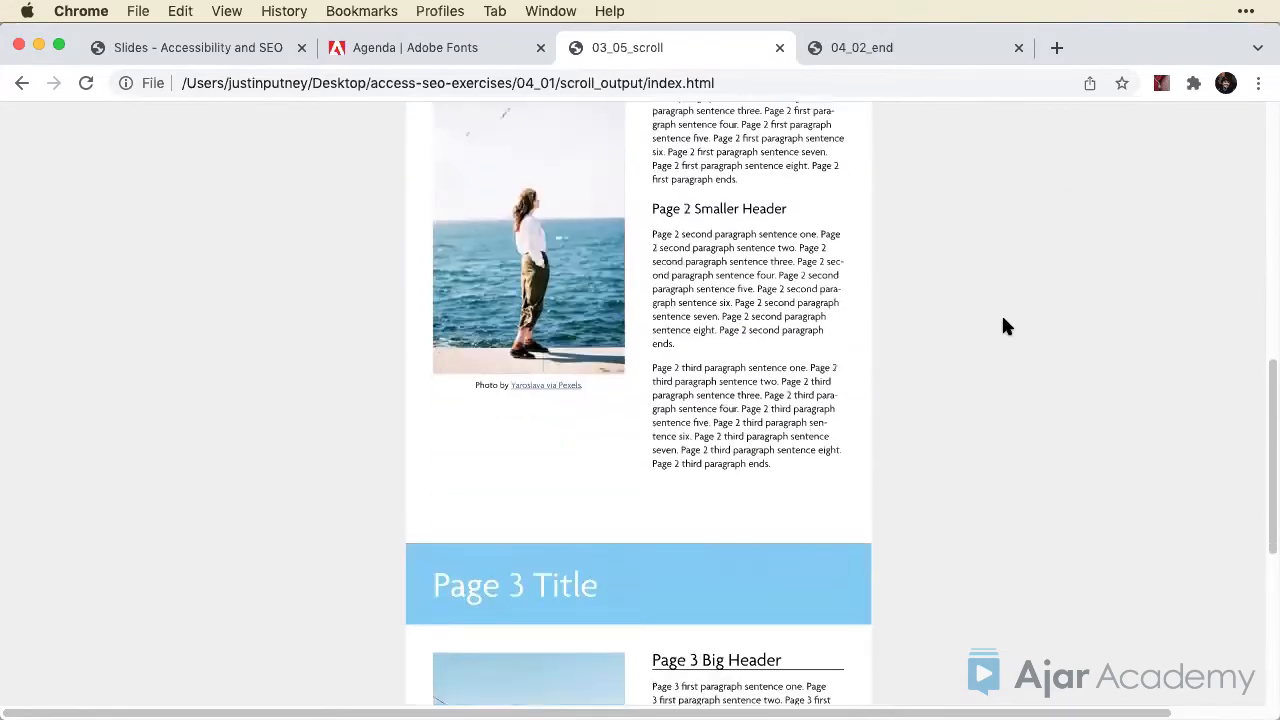
pyautogui.scroll(5, 1005, 325)
pyautogui.scroll(6, 1005, 326)
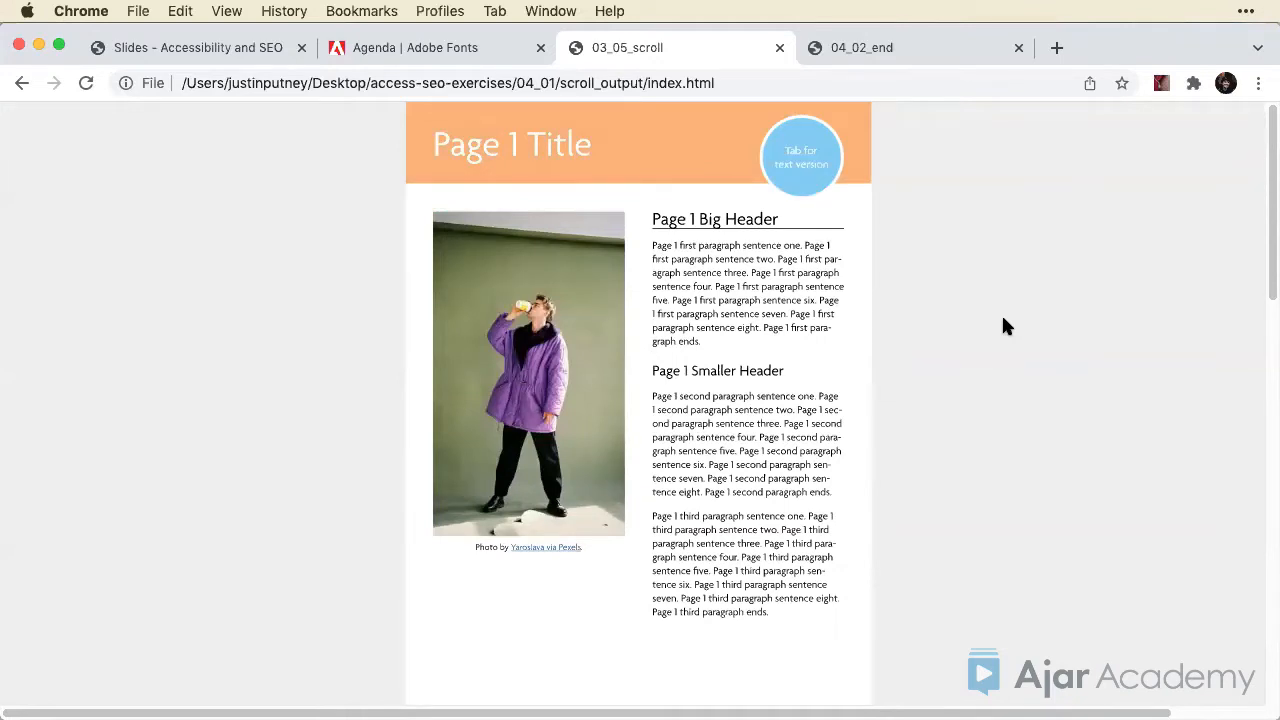
pyautogui.scroll(-4, 1004, 325)
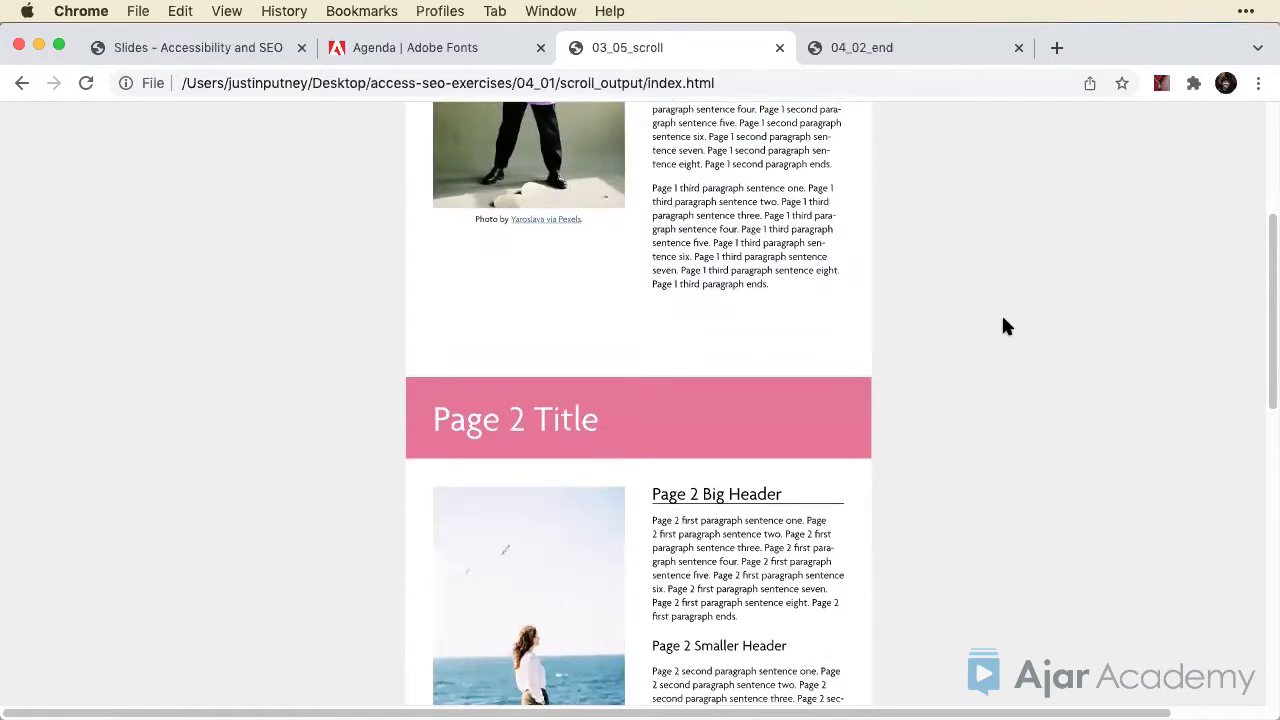
pyautogui.scroll(-2, 1004, 325)
pyautogui.scroll(-5, 1004, 325)
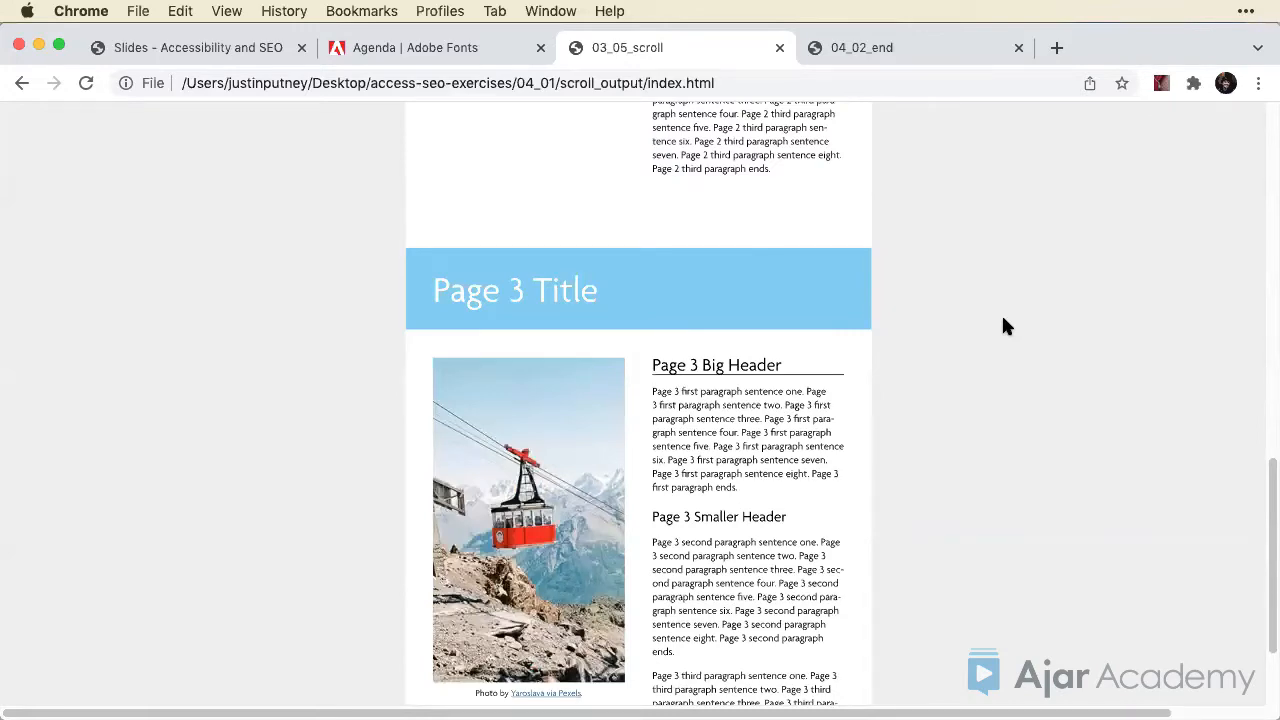
pyautogui.scroll(10, 1005, 325)
pyautogui.scroll(2, 1005, 326)
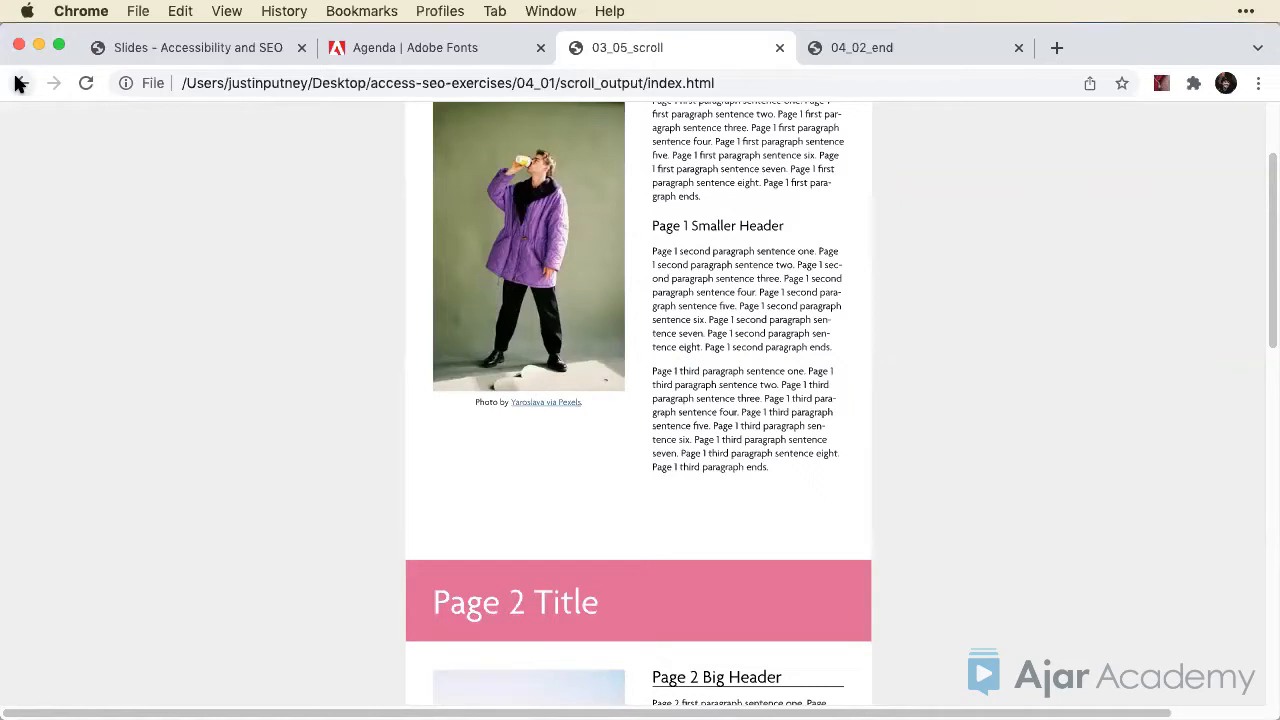
# Step: Return to the 04_01 folder listing and open index.html from the slider_output folder
pyautogui.click(20, 84)
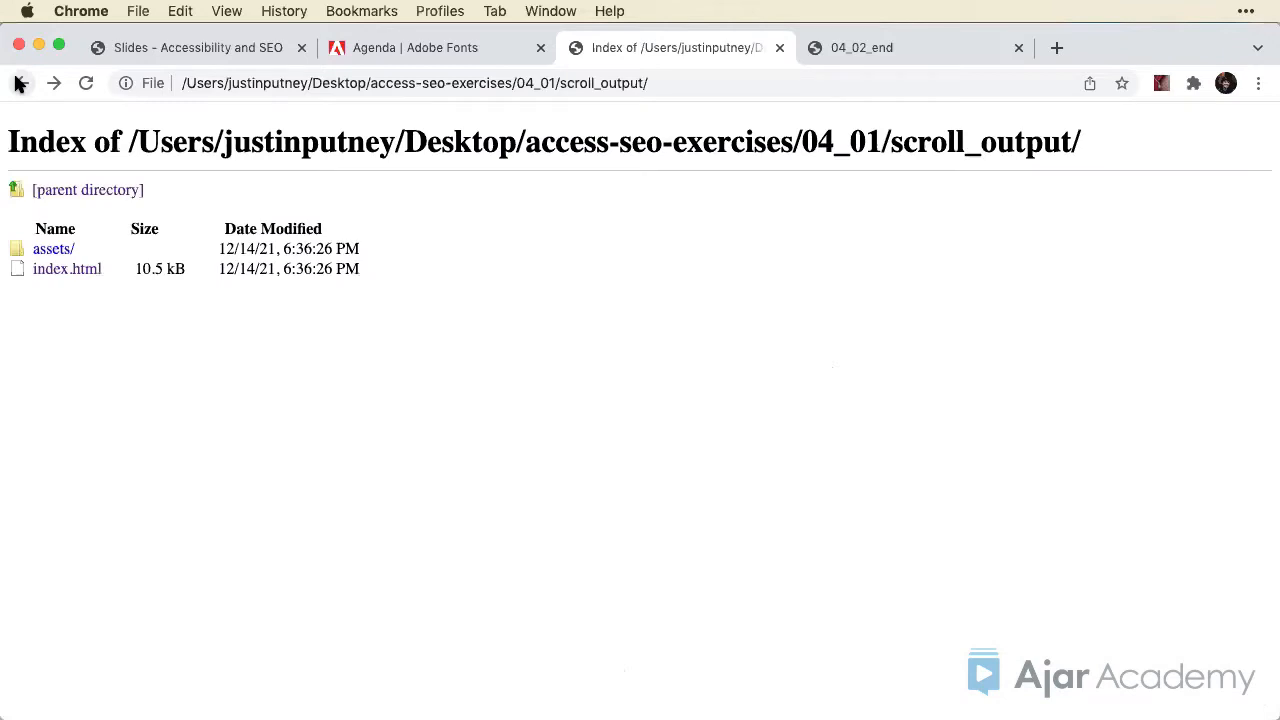
pyautogui.click(20, 84)
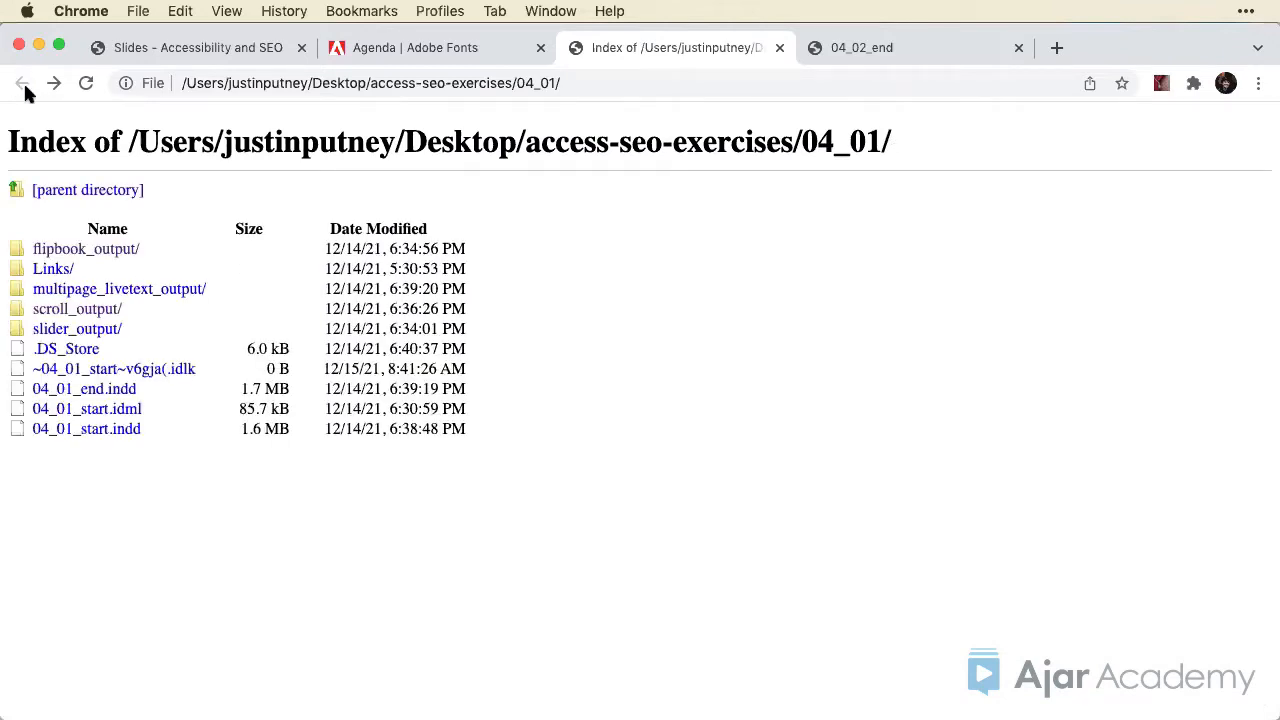
pyautogui.click(88, 331)
pyautogui.click(68, 270)
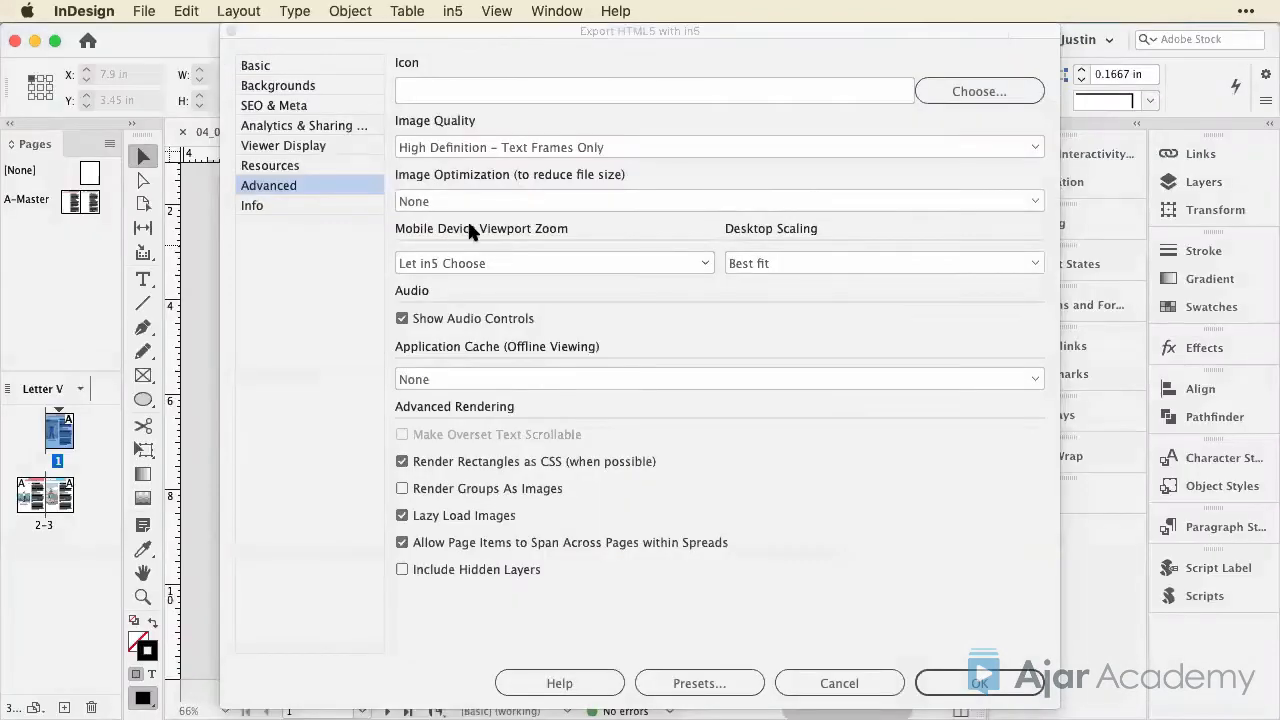
# Step: Set the page format in the Basic settings of the in5 HTML5 export to Slider (Horizontal)
pyautogui.click(252, 66)
pyautogui.click(587, 280)
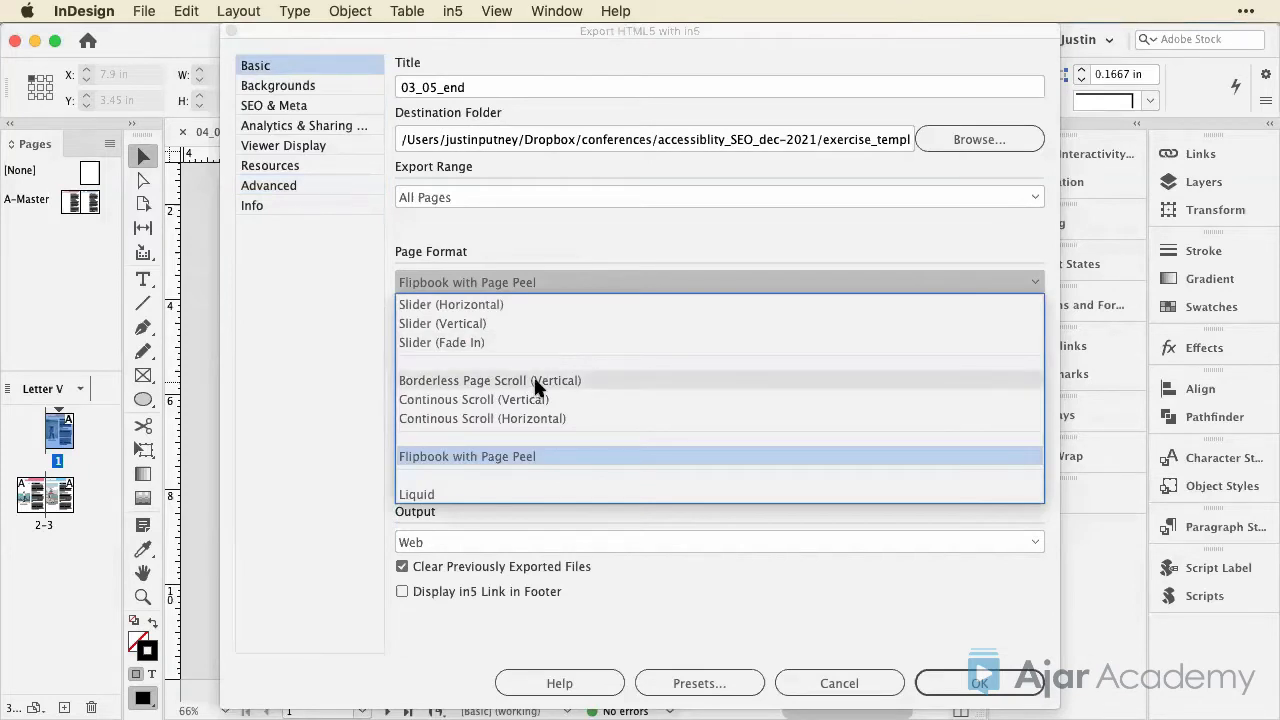
pyautogui.click(514, 305)
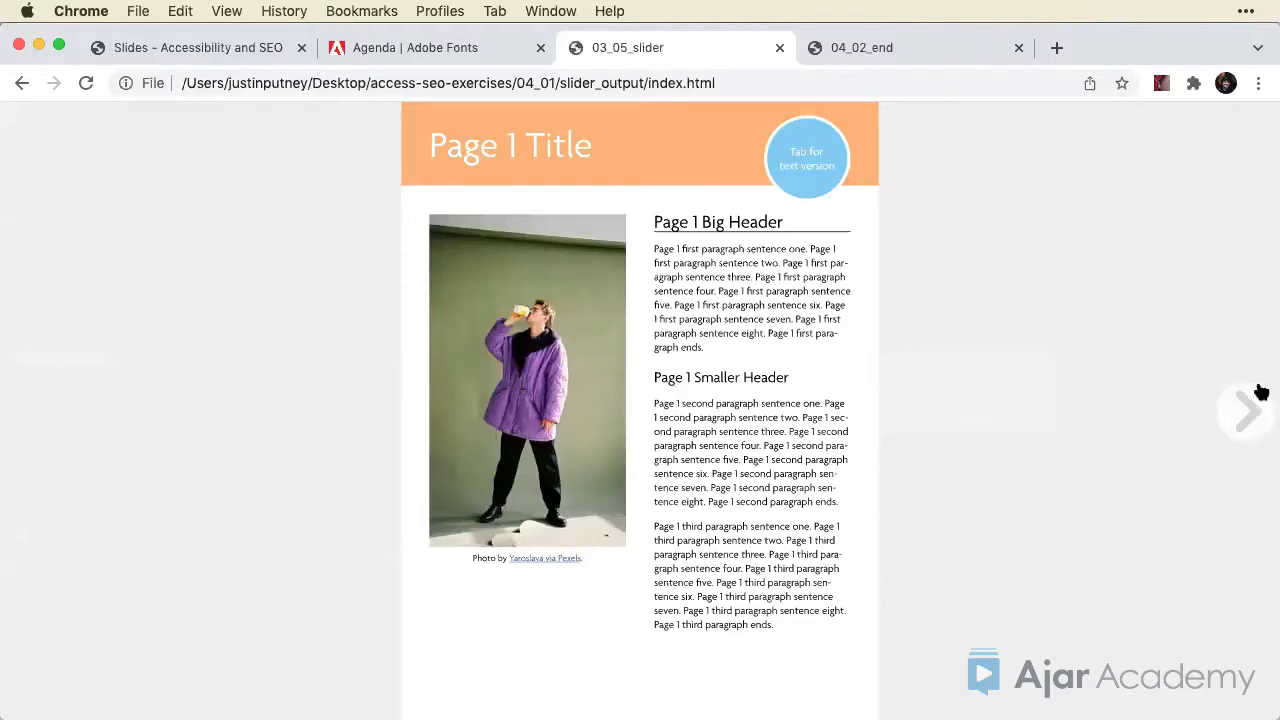
# Step: Switch to Chrome and page forward through the slider output to page 3 and back to page 1
pyautogui.click(1257, 400)
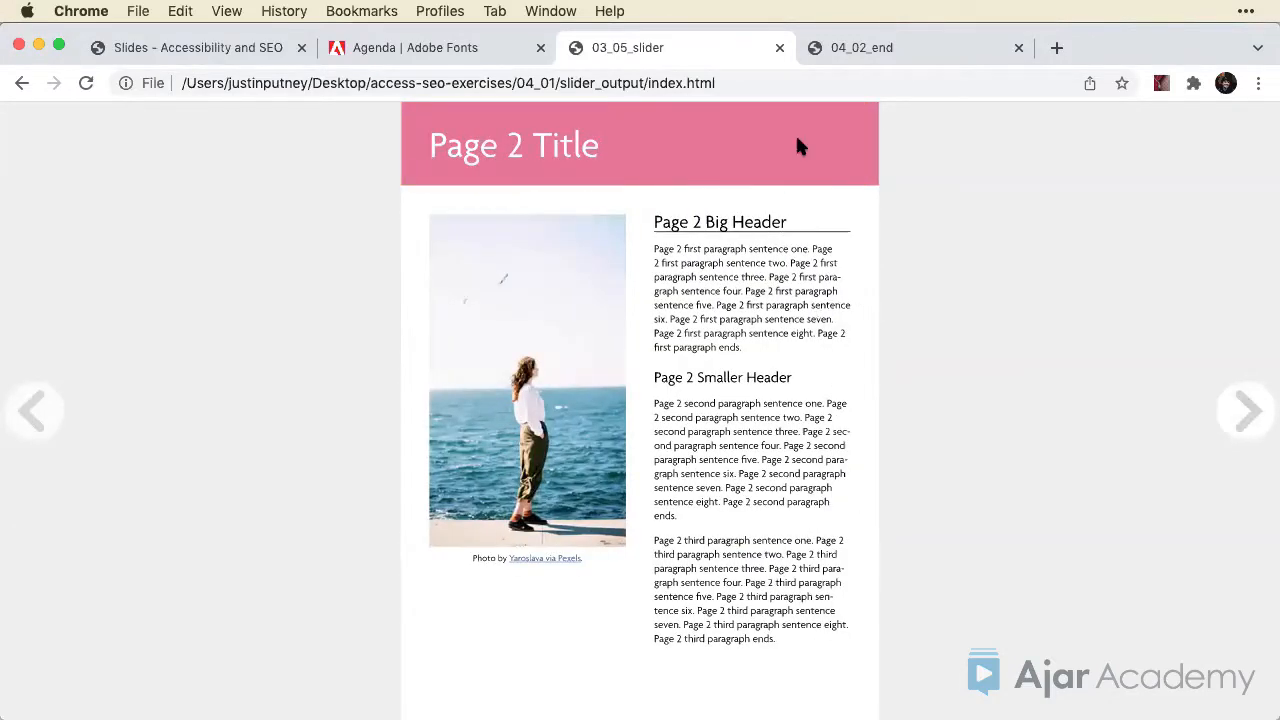
pyautogui.press('Right')
pyautogui.moveTo(619, 131); pyautogui.dragTo(819, 117)
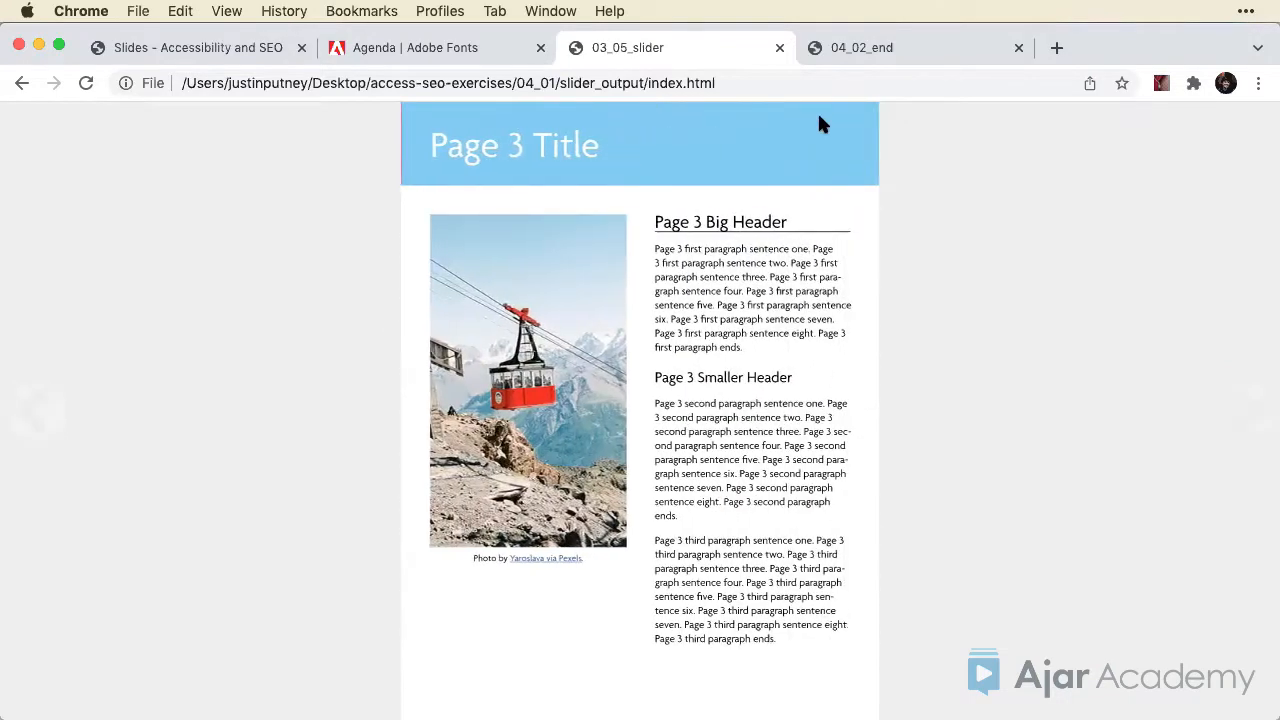
pyautogui.press('Left')
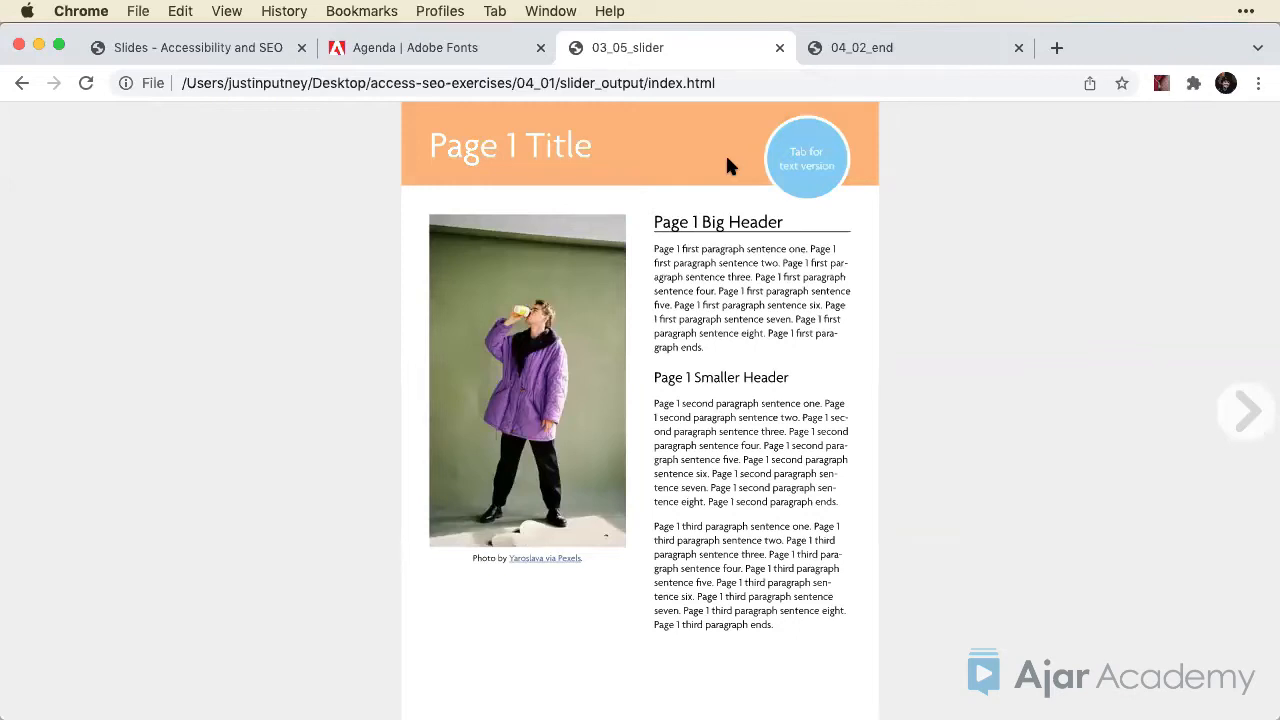
# Step: Return to the 04_01 folder listing and open index.html from the multipage_livetext_output folder
pyautogui.click(20, 84)
pyautogui.click(16, 88)
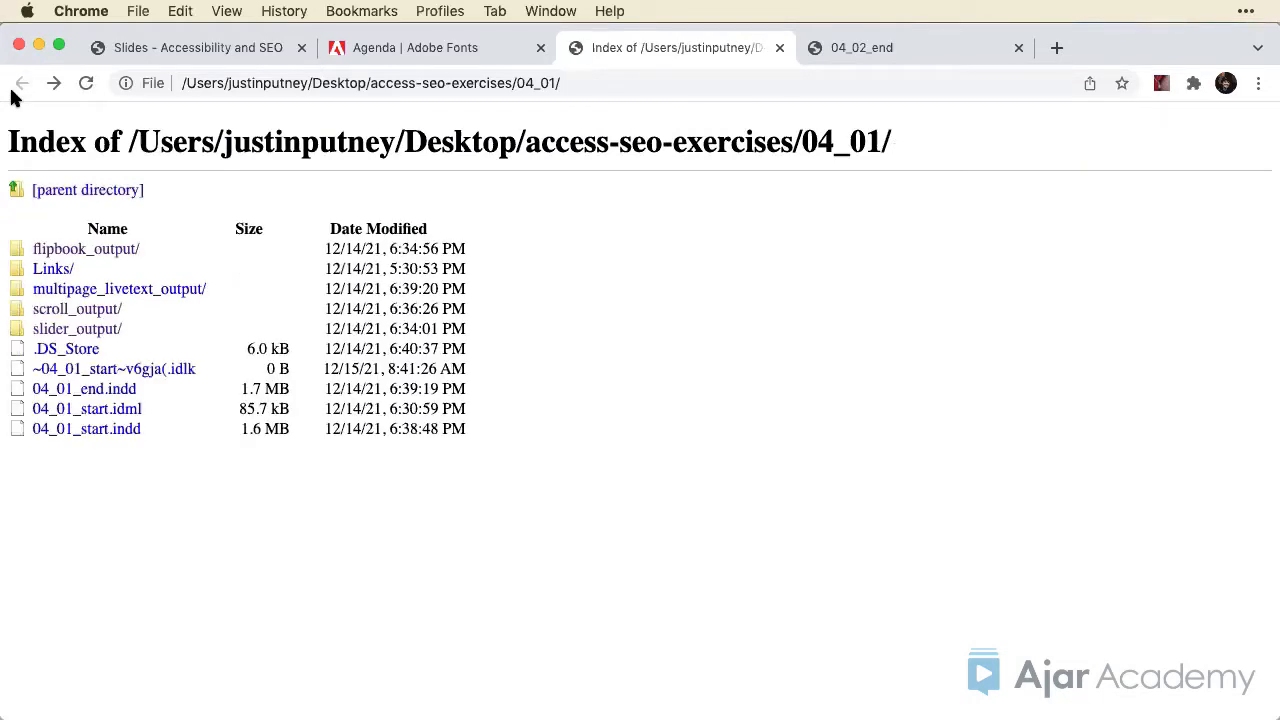
pyautogui.click(130, 290)
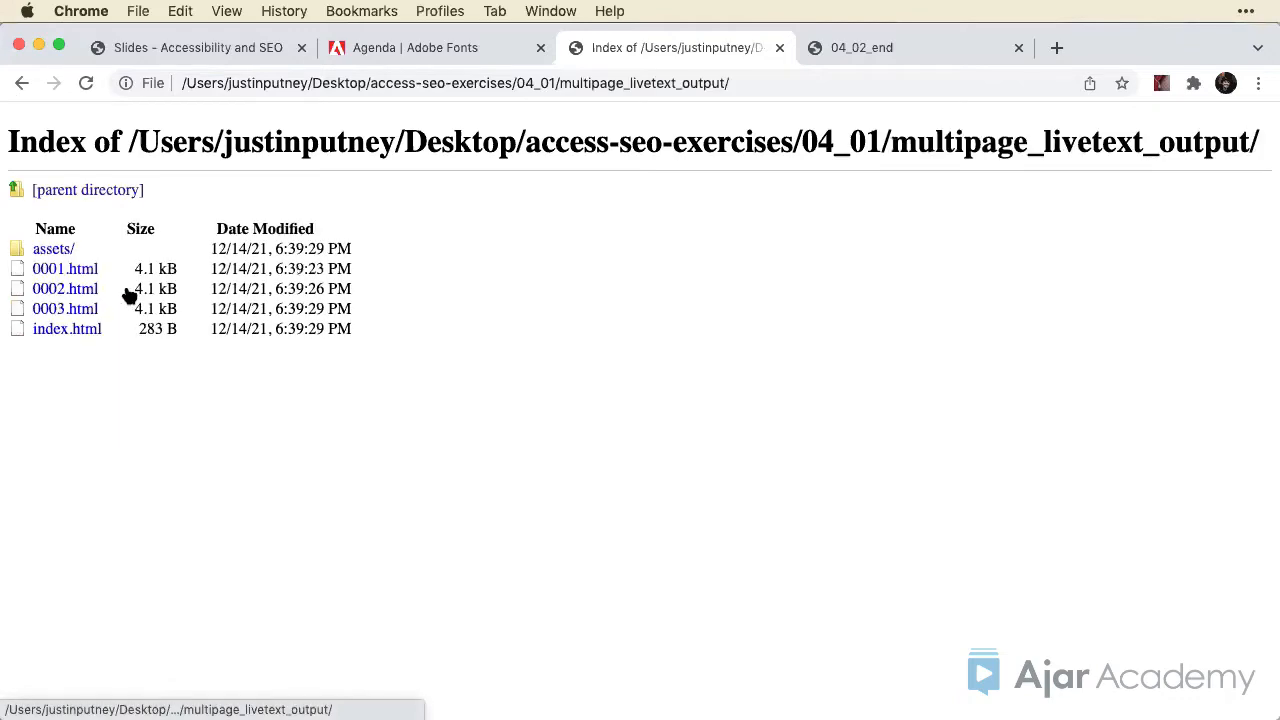
pyautogui.click(84, 327)
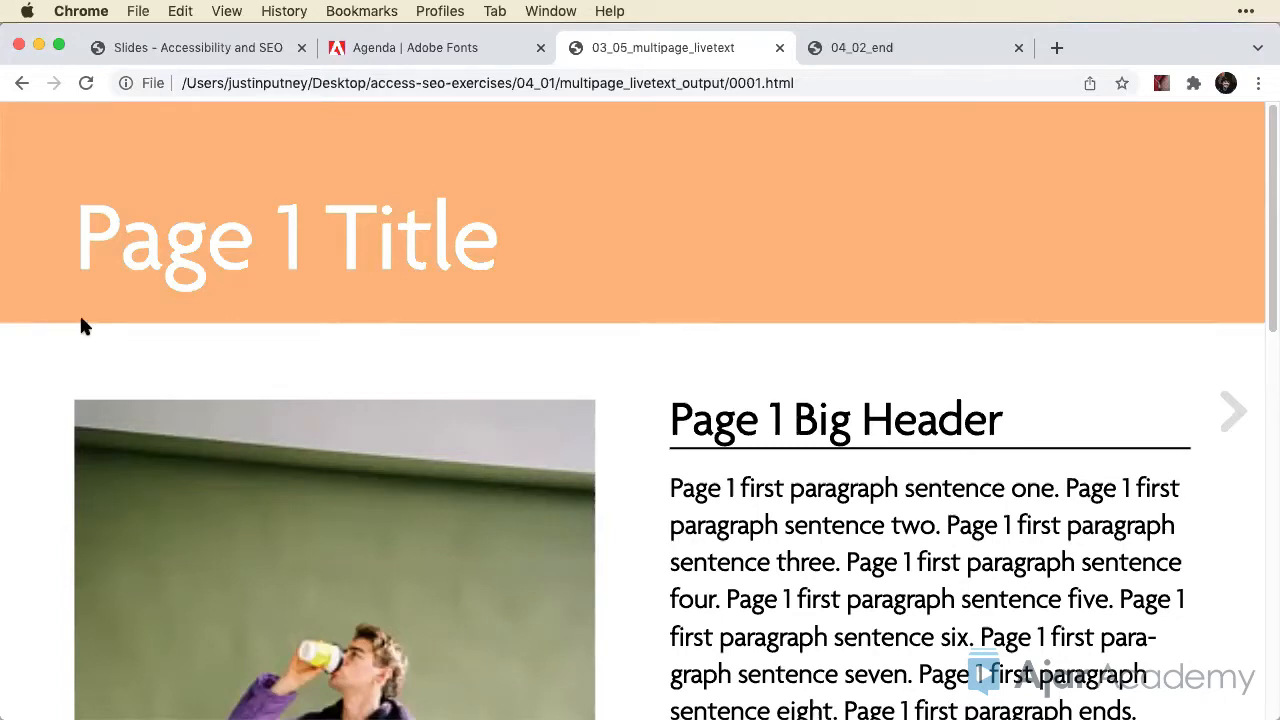
# Step: Examine page 1's file name in the web address and the selectability of its third paragraph, and go to page 2
pyautogui.moveTo(726, 83); pyautogui.dragTo(824, 83)
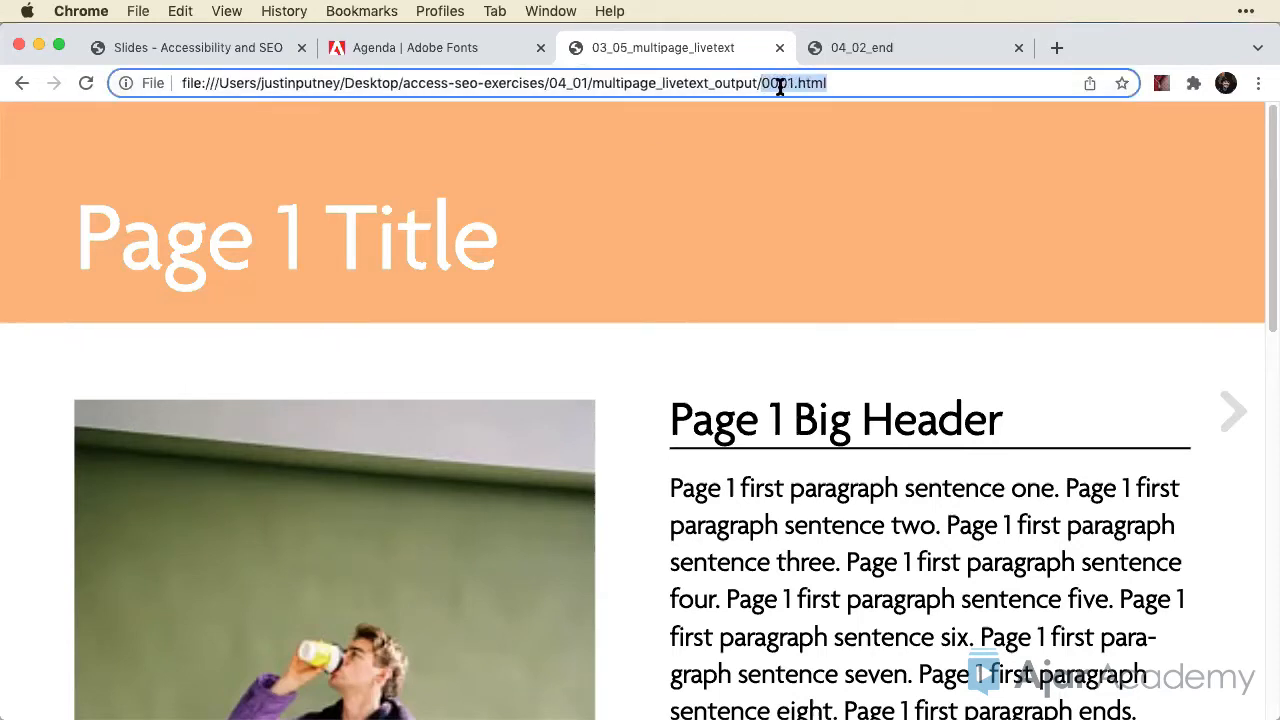
pyautogui.click(28, 310)
pyautogui.scroll(-10, 28, 310)
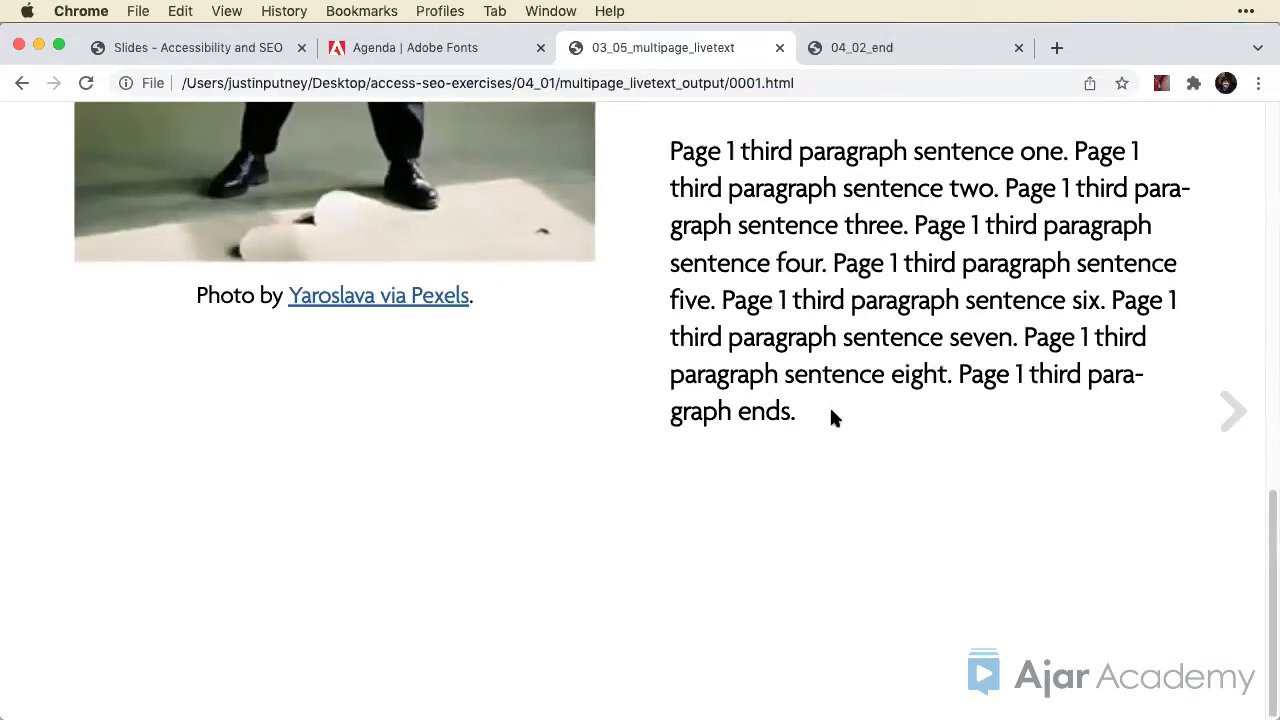
pyautogui.moveTo(821, 414); pyautogui.dragTo(673, 155)
pyautogui.scroll(5, 622, 378)
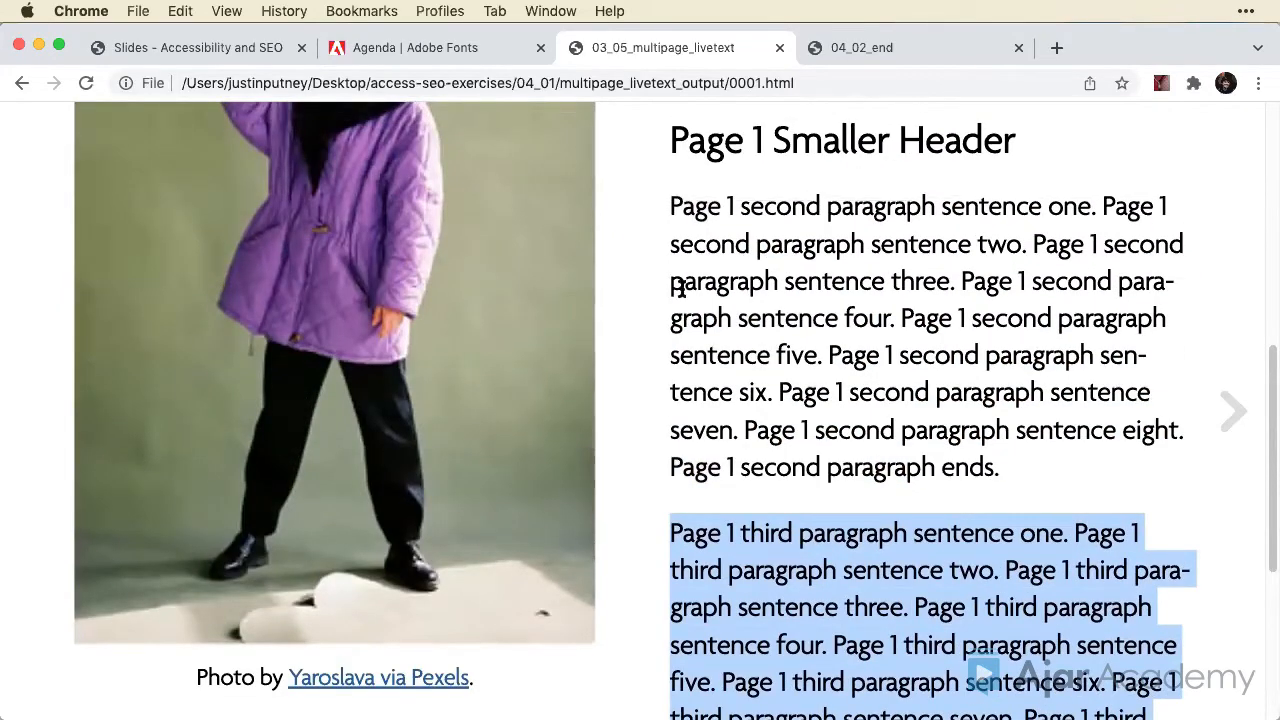
pyautogui.scroll(10, 955, 452)
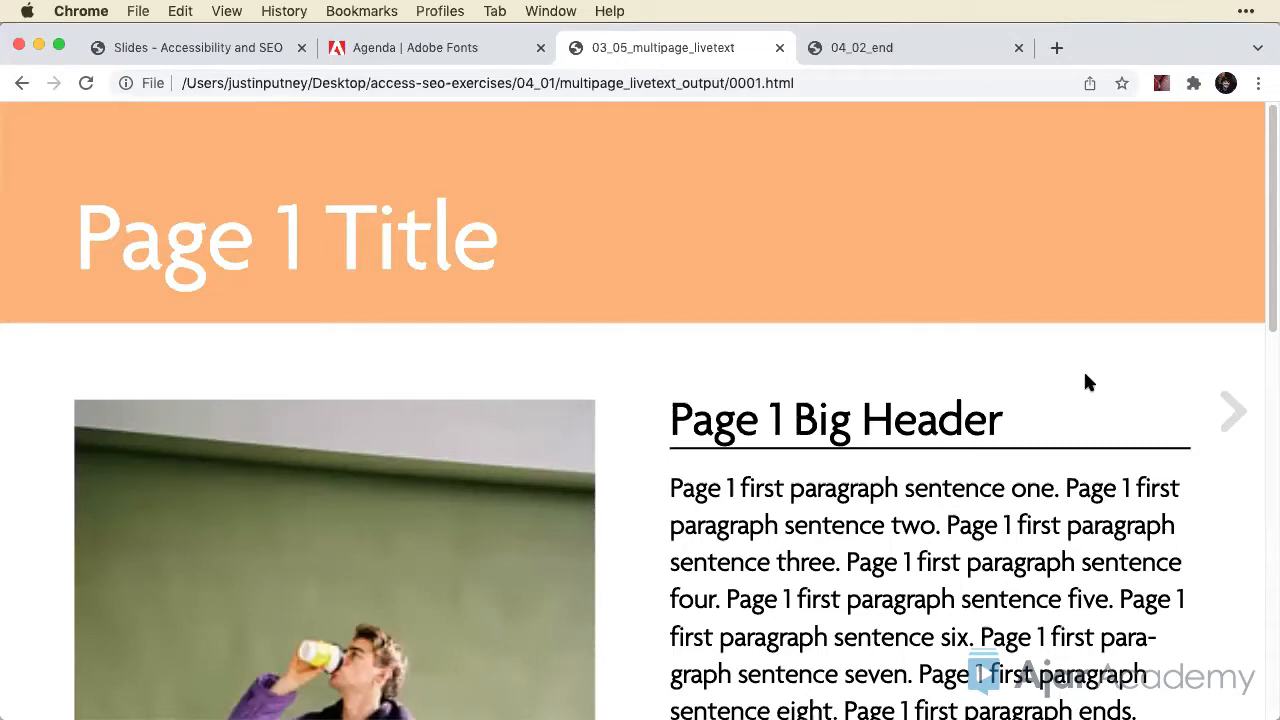
pyautogui.click(1220, 420)
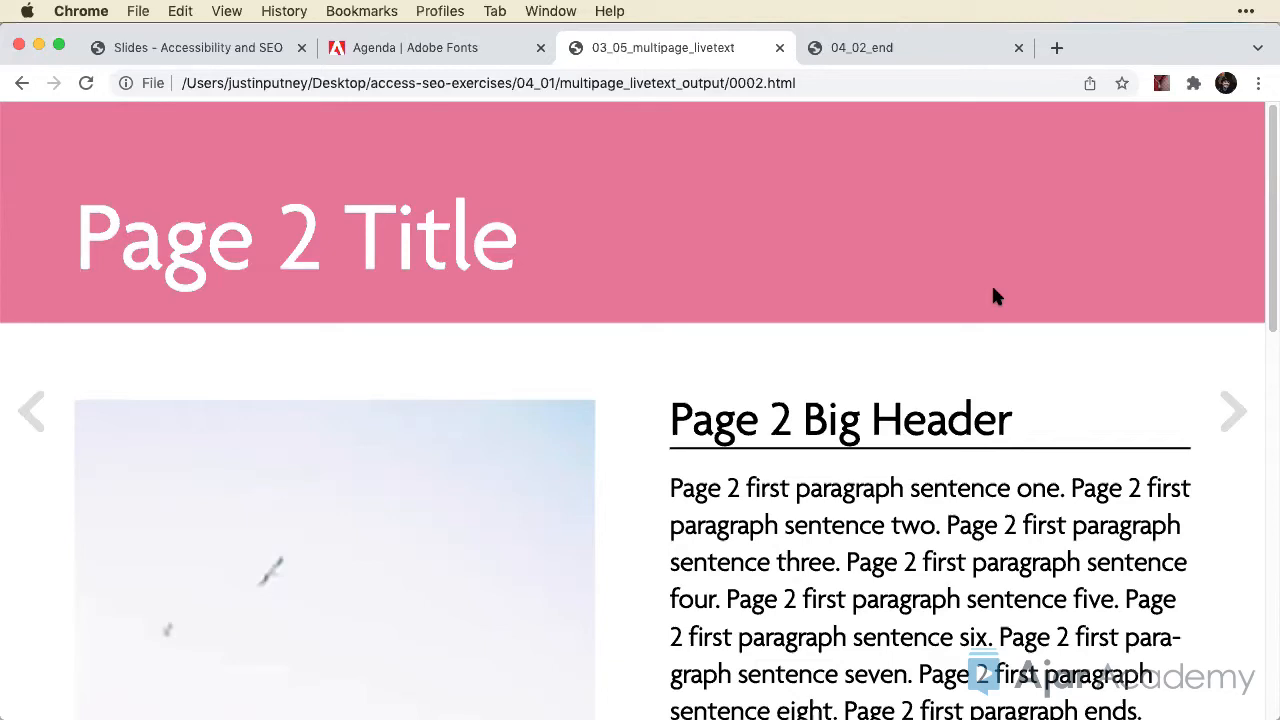
# Step: Switch to InDesign and review the in5 page format options without changing the selection
pyautogui.press('super+Tab')
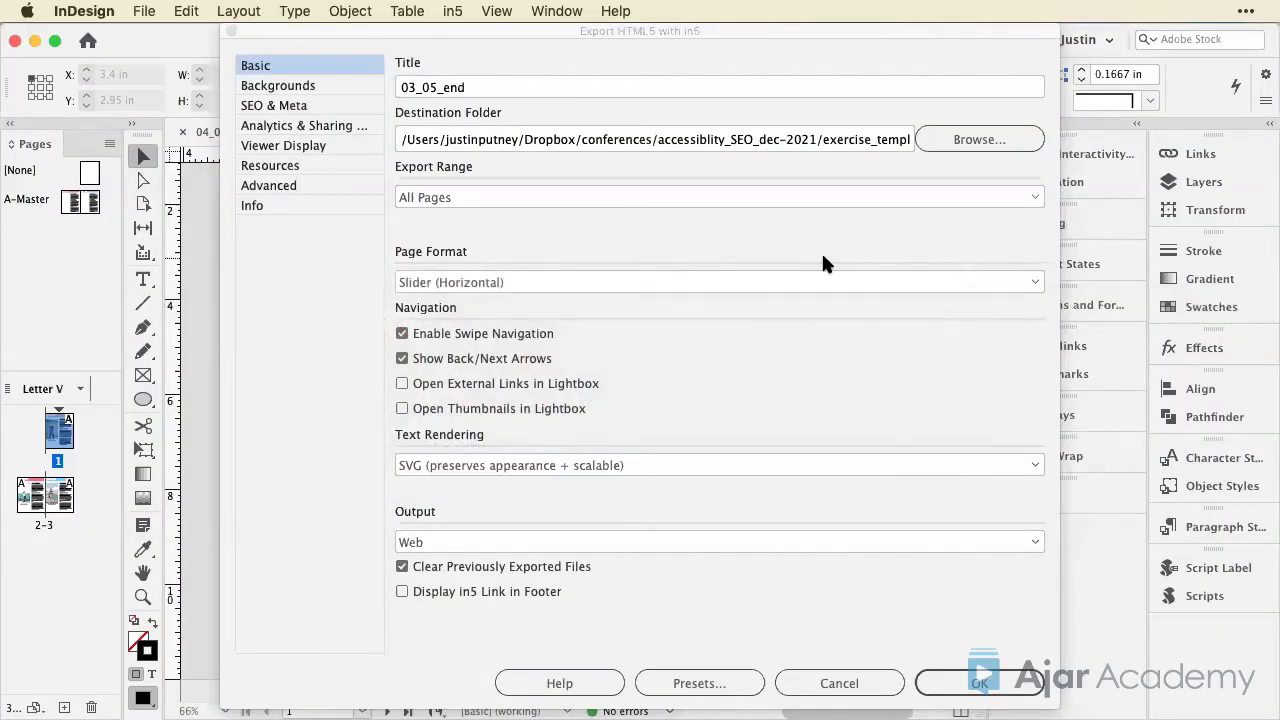
pyautogui.click(600, 287)
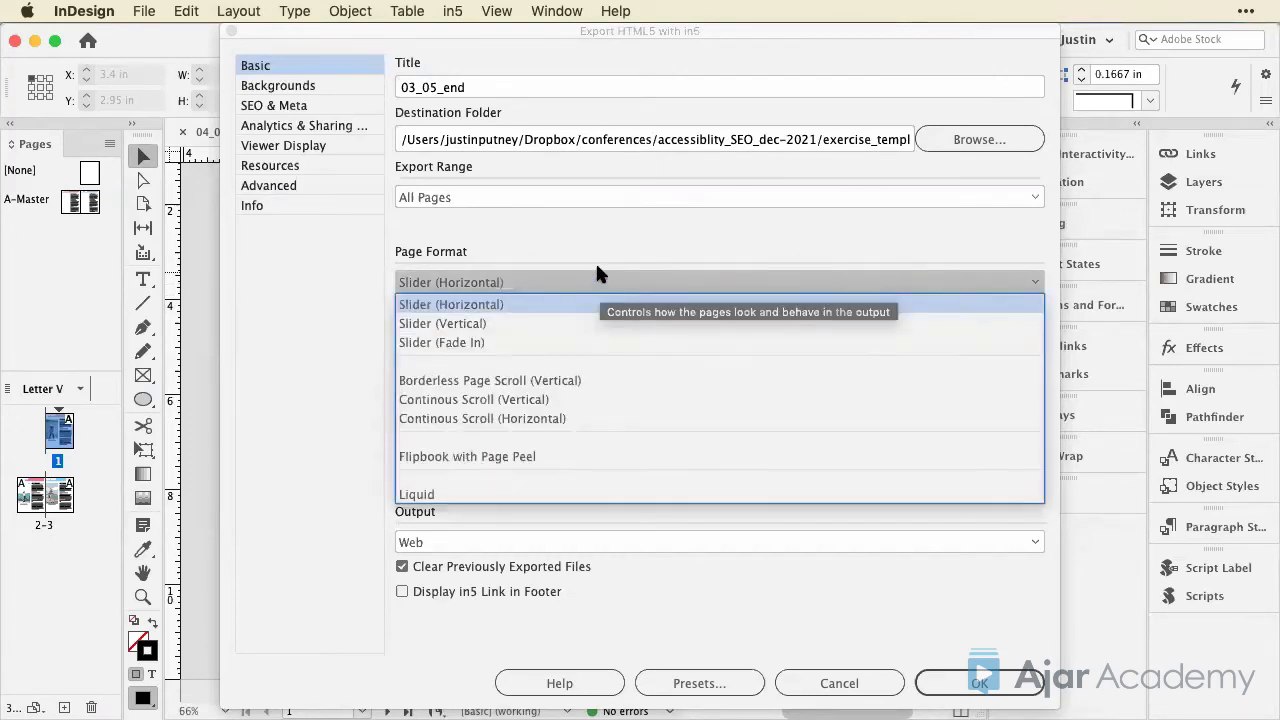
pyautogui.click(585, 239)
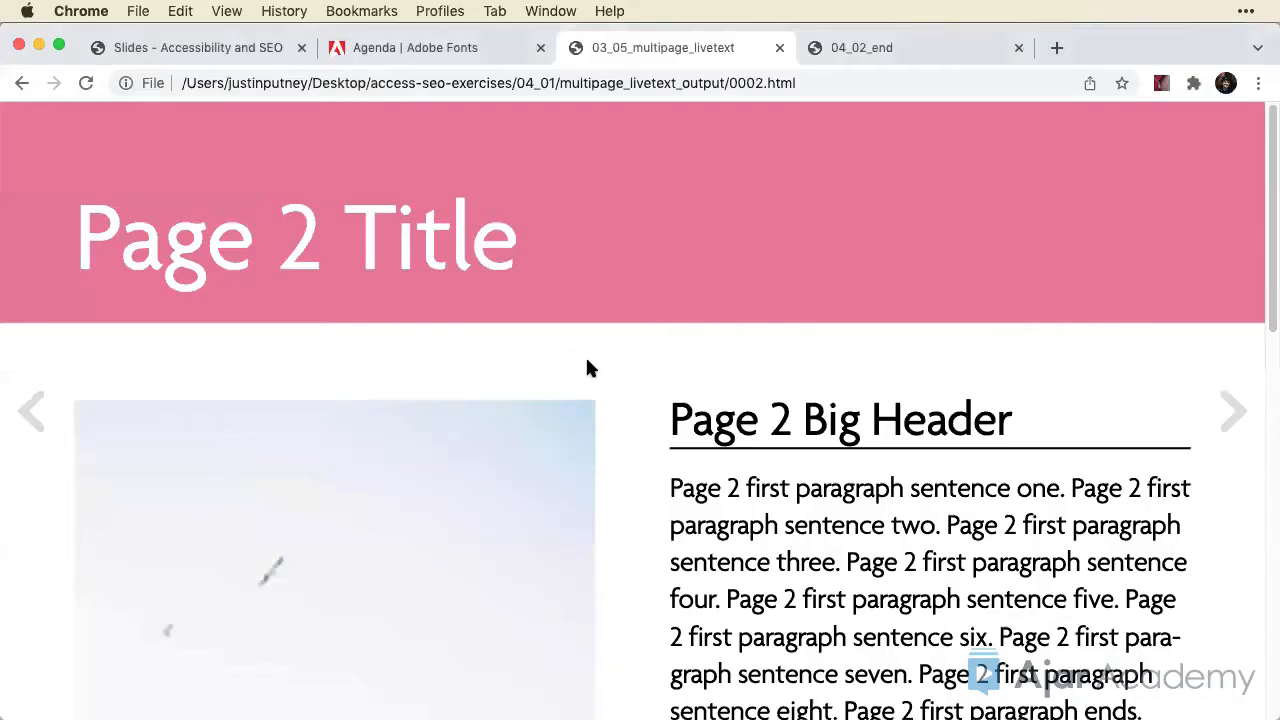
# Step: Switch to Chrome, inspect the code of page 2's next-page arrow and its parent nav element, and close the developer tools
pyautogui.rightClick(1244, 410)
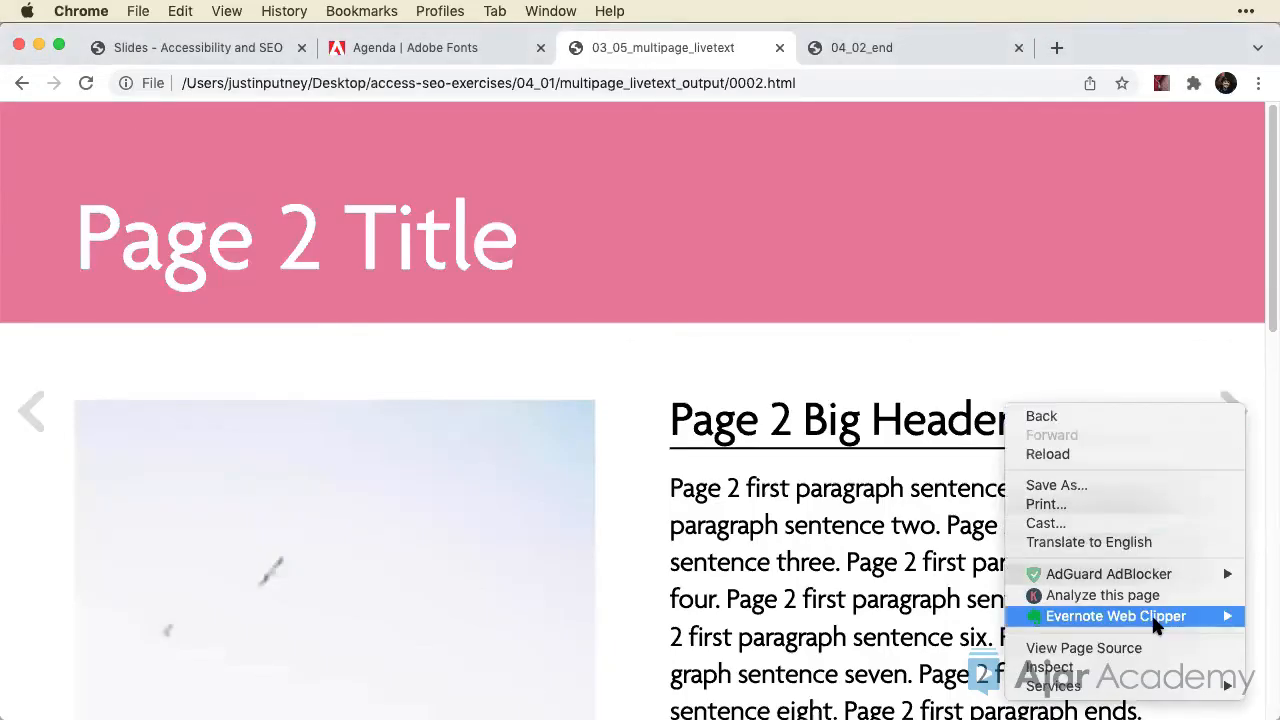
pyautogui.click(1140, 666)
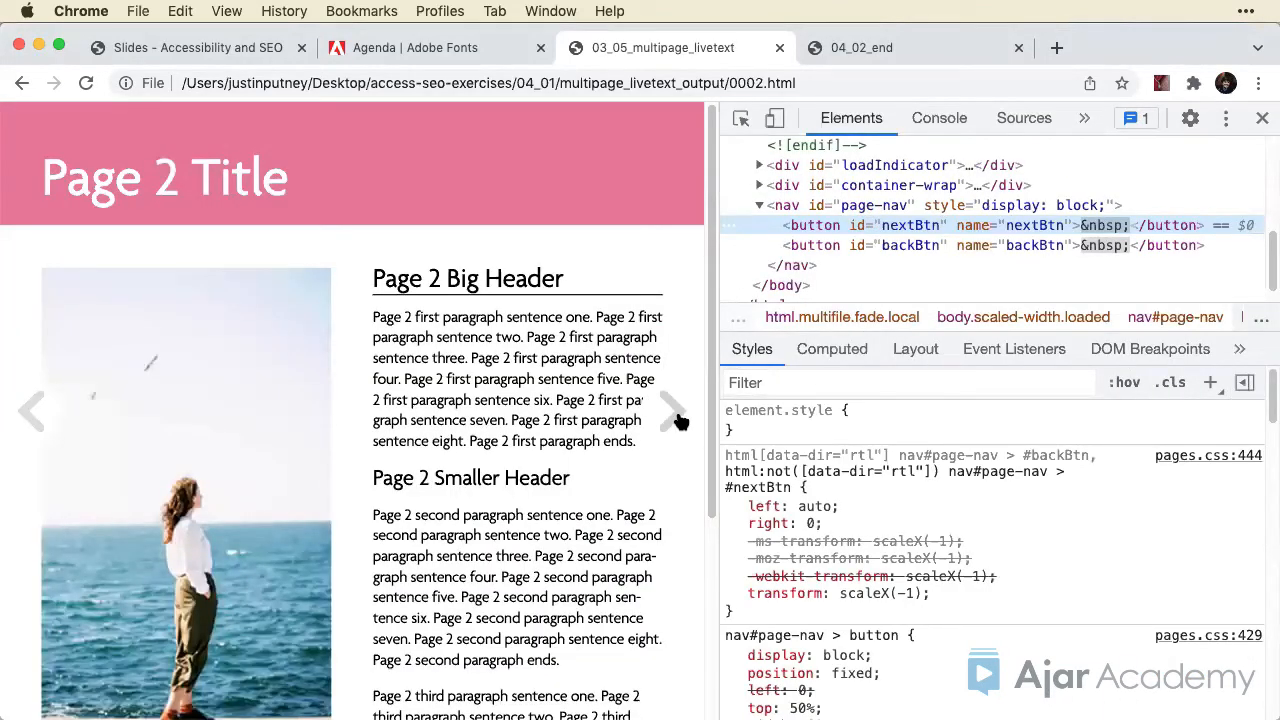
pyautogui.click(797, 208)
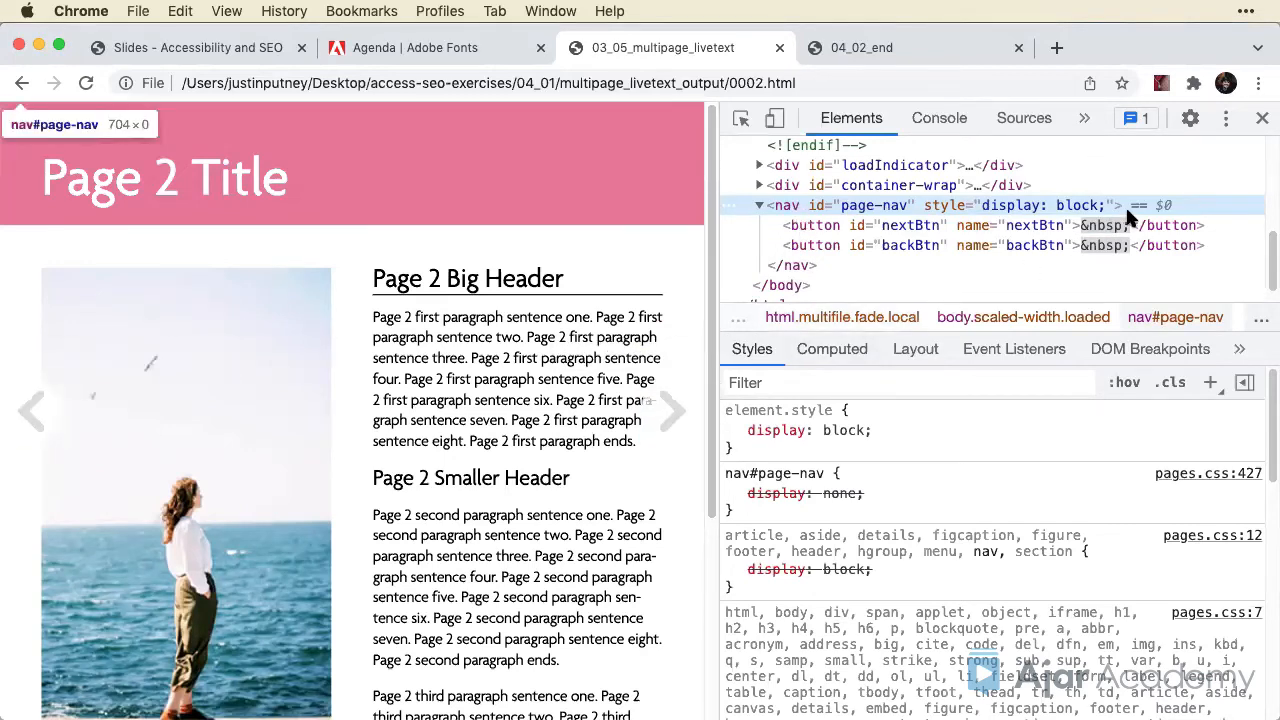
pyautogui.click(1261, 120)
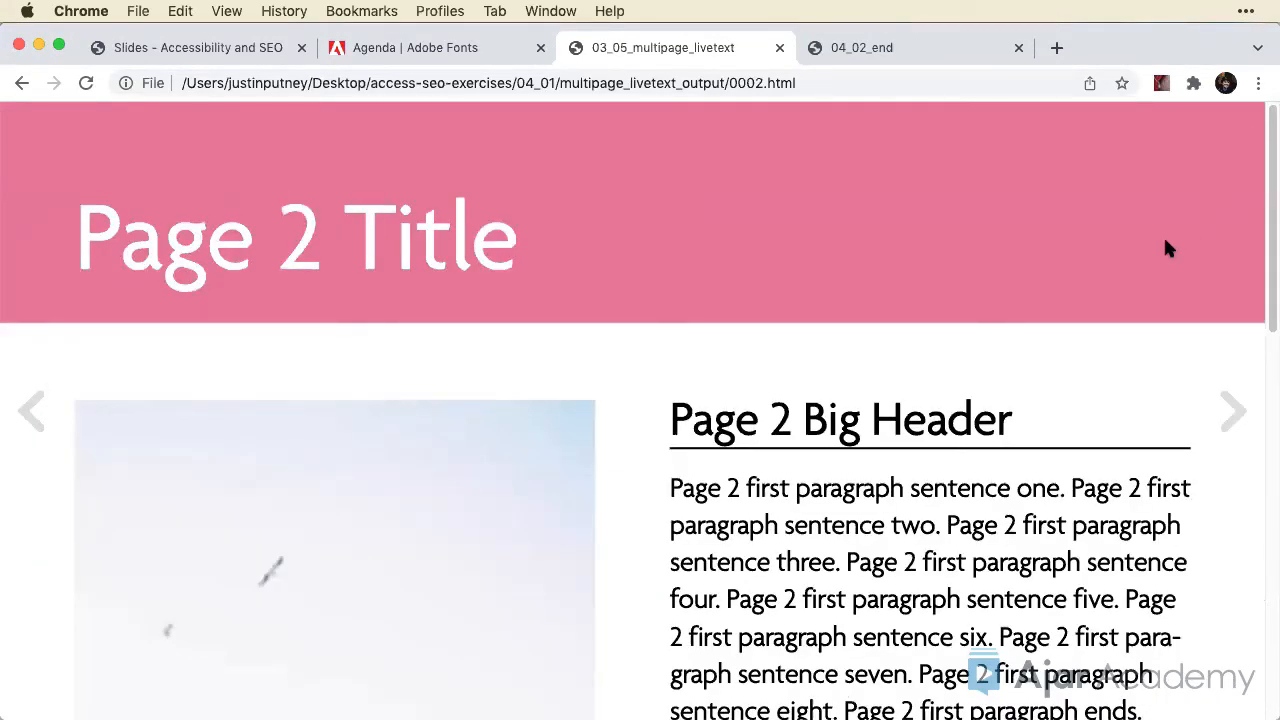
# Step: Switch to InDesign, set the in5 export's output to Multi-page web, and show the Desktop Scaling options in the Advanced settings
pyautogui.press('super+Tab')
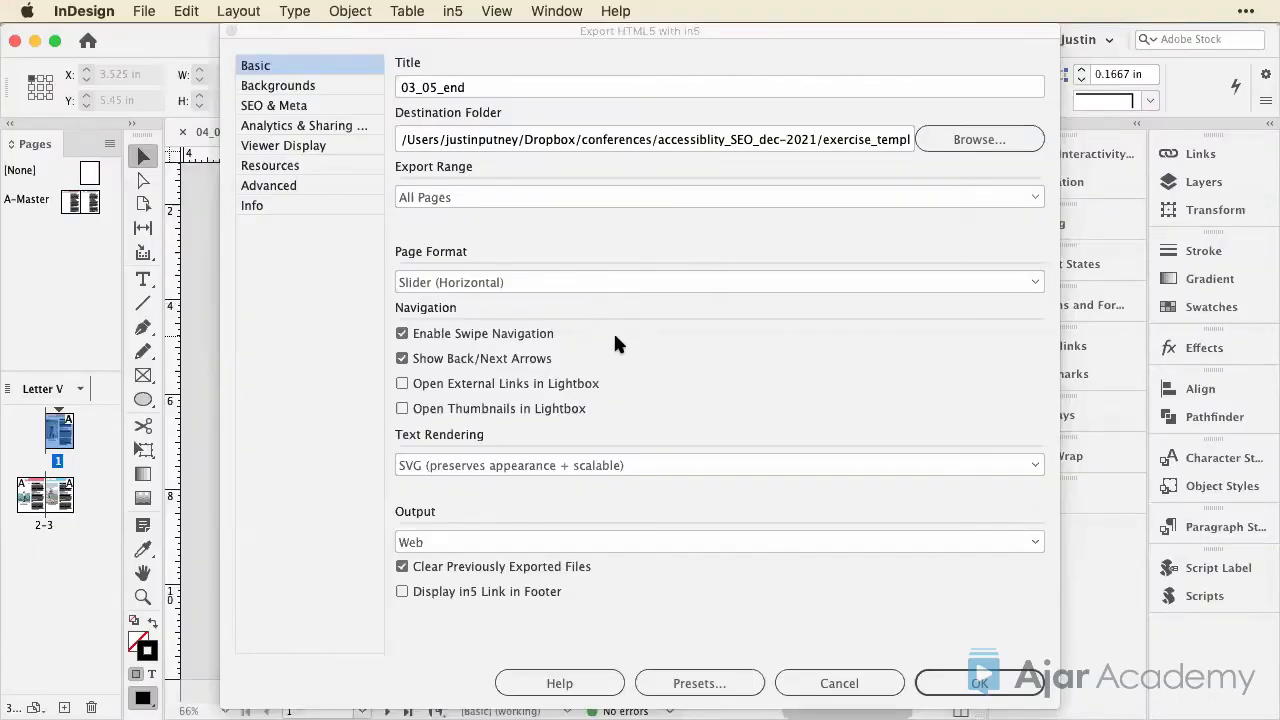
pyautogui.click(675, 540)
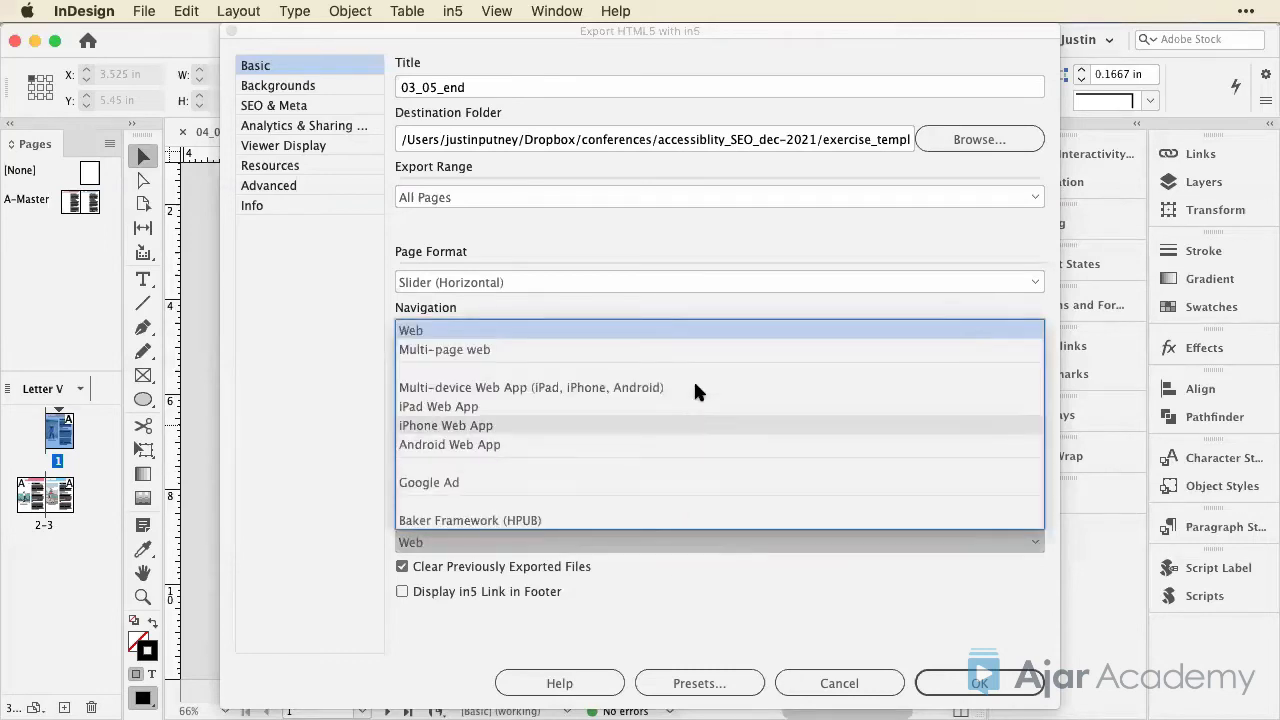
pyautogui.click(705, 350)
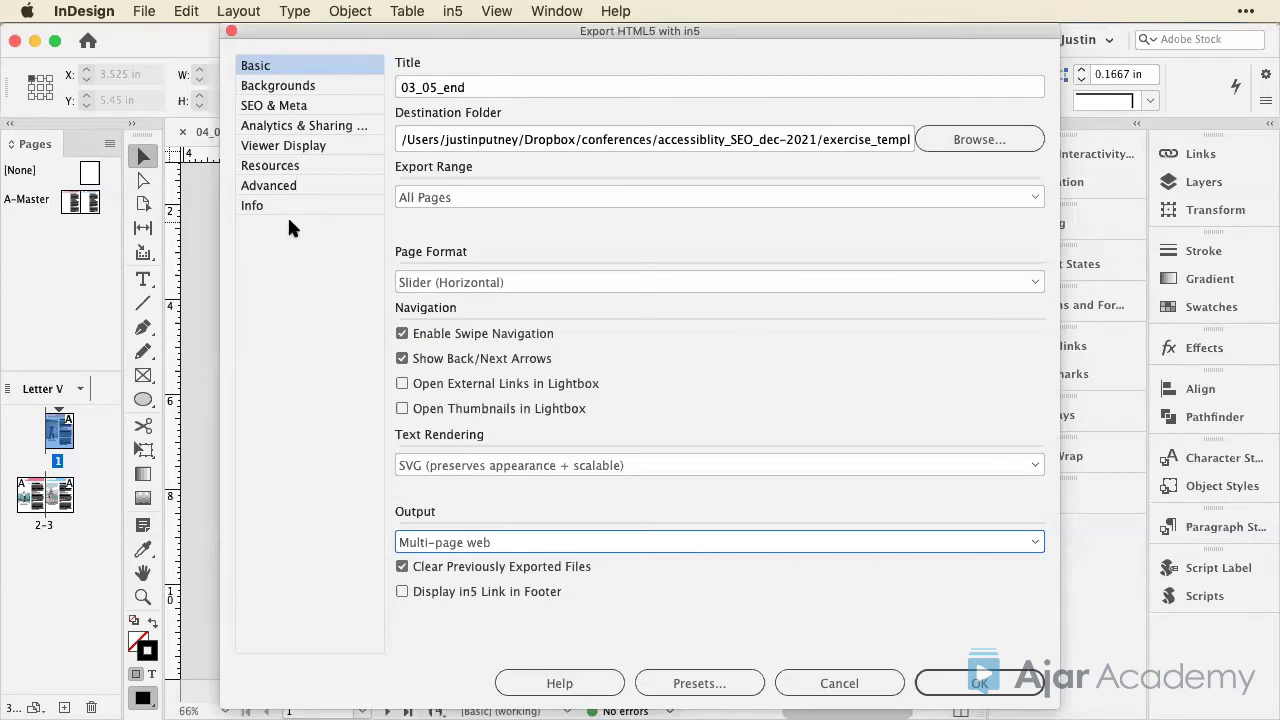
pyautogui.click(299, 186)
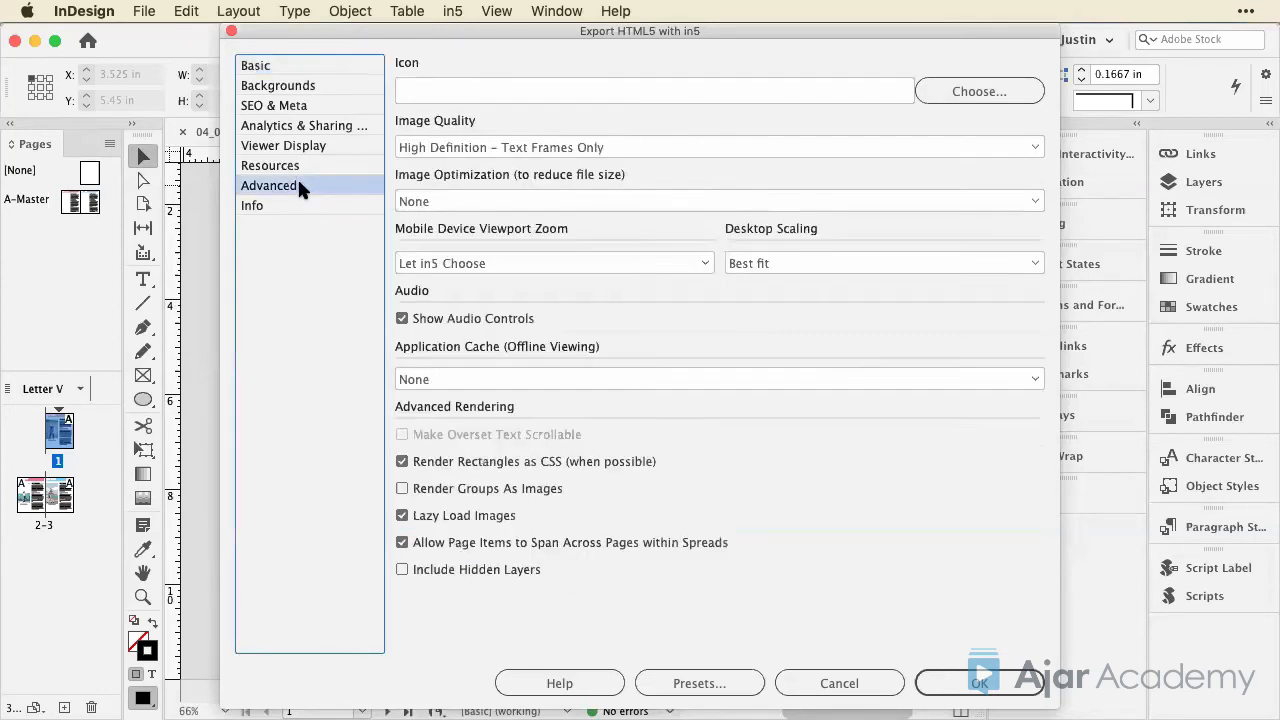
pyautogui.click(756, 263)
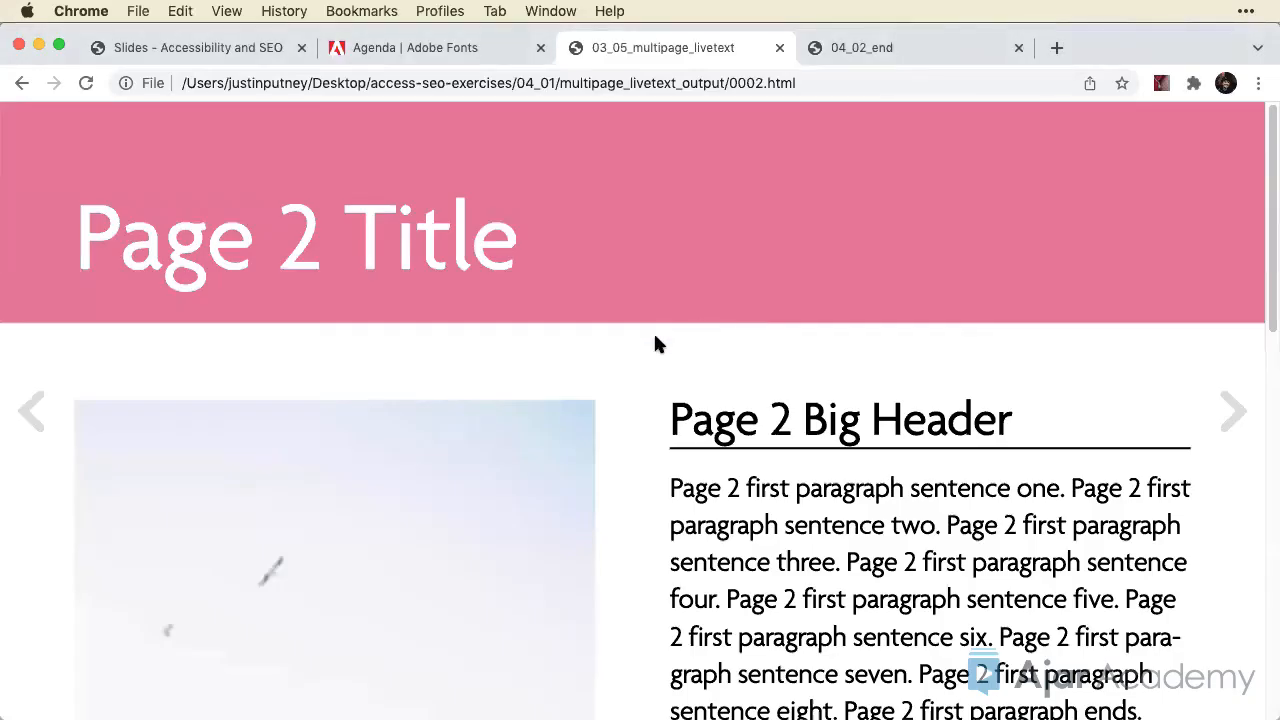
# Step: Switch to Chrome and examine how page 2 of the multi-page output scales and scrolls in the browser window
pyautogui.scroll(-5, 655, 343)
pyautogui.scroll(4, 655, 343)
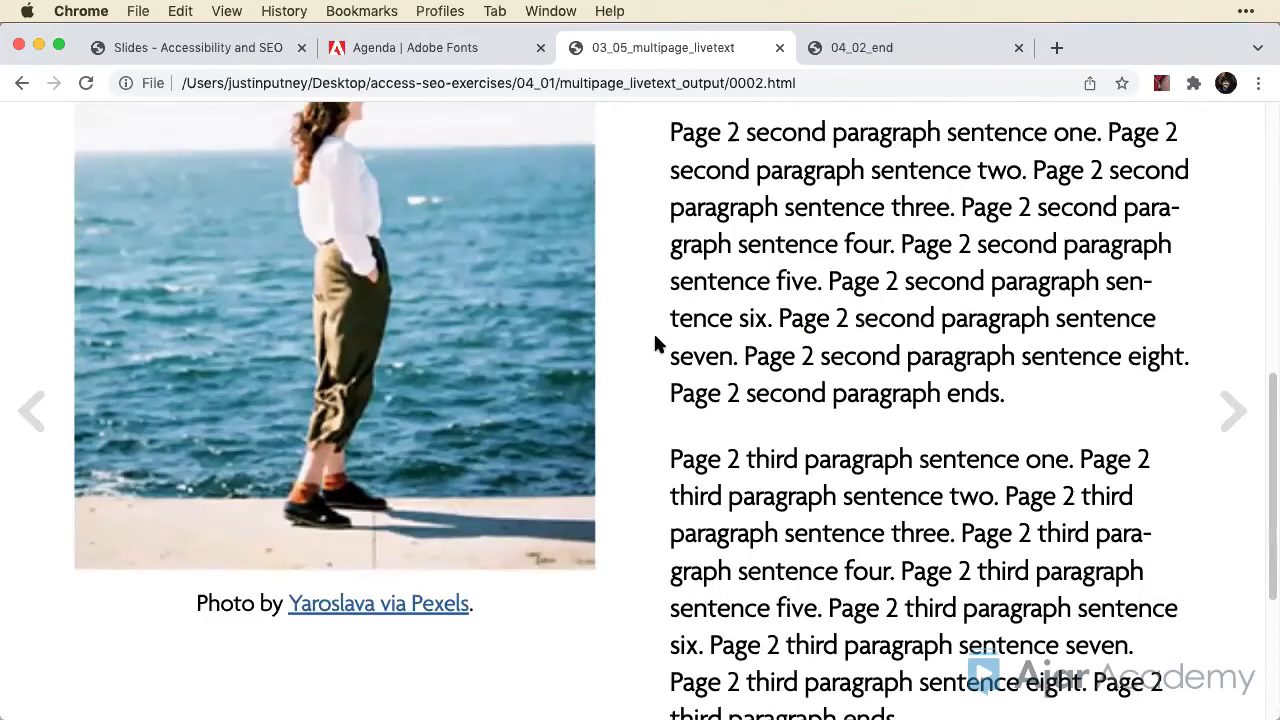
pyautogui.scroll(2, 655, 343)
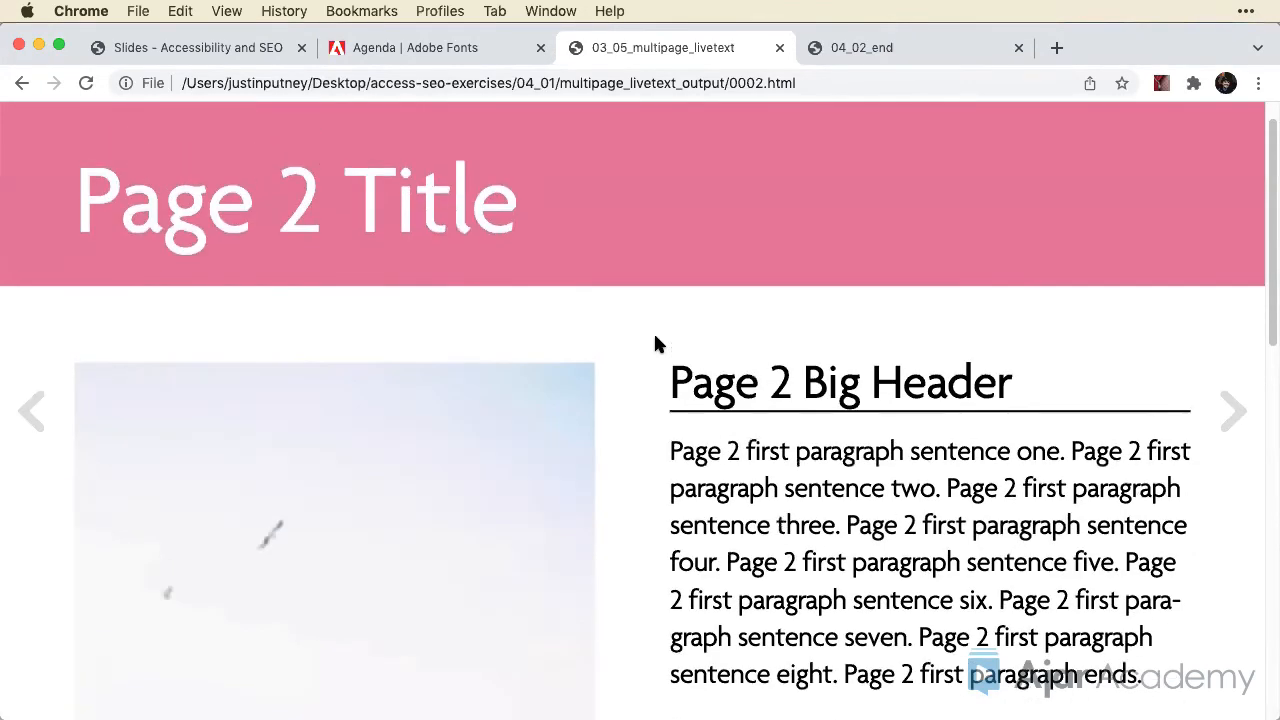